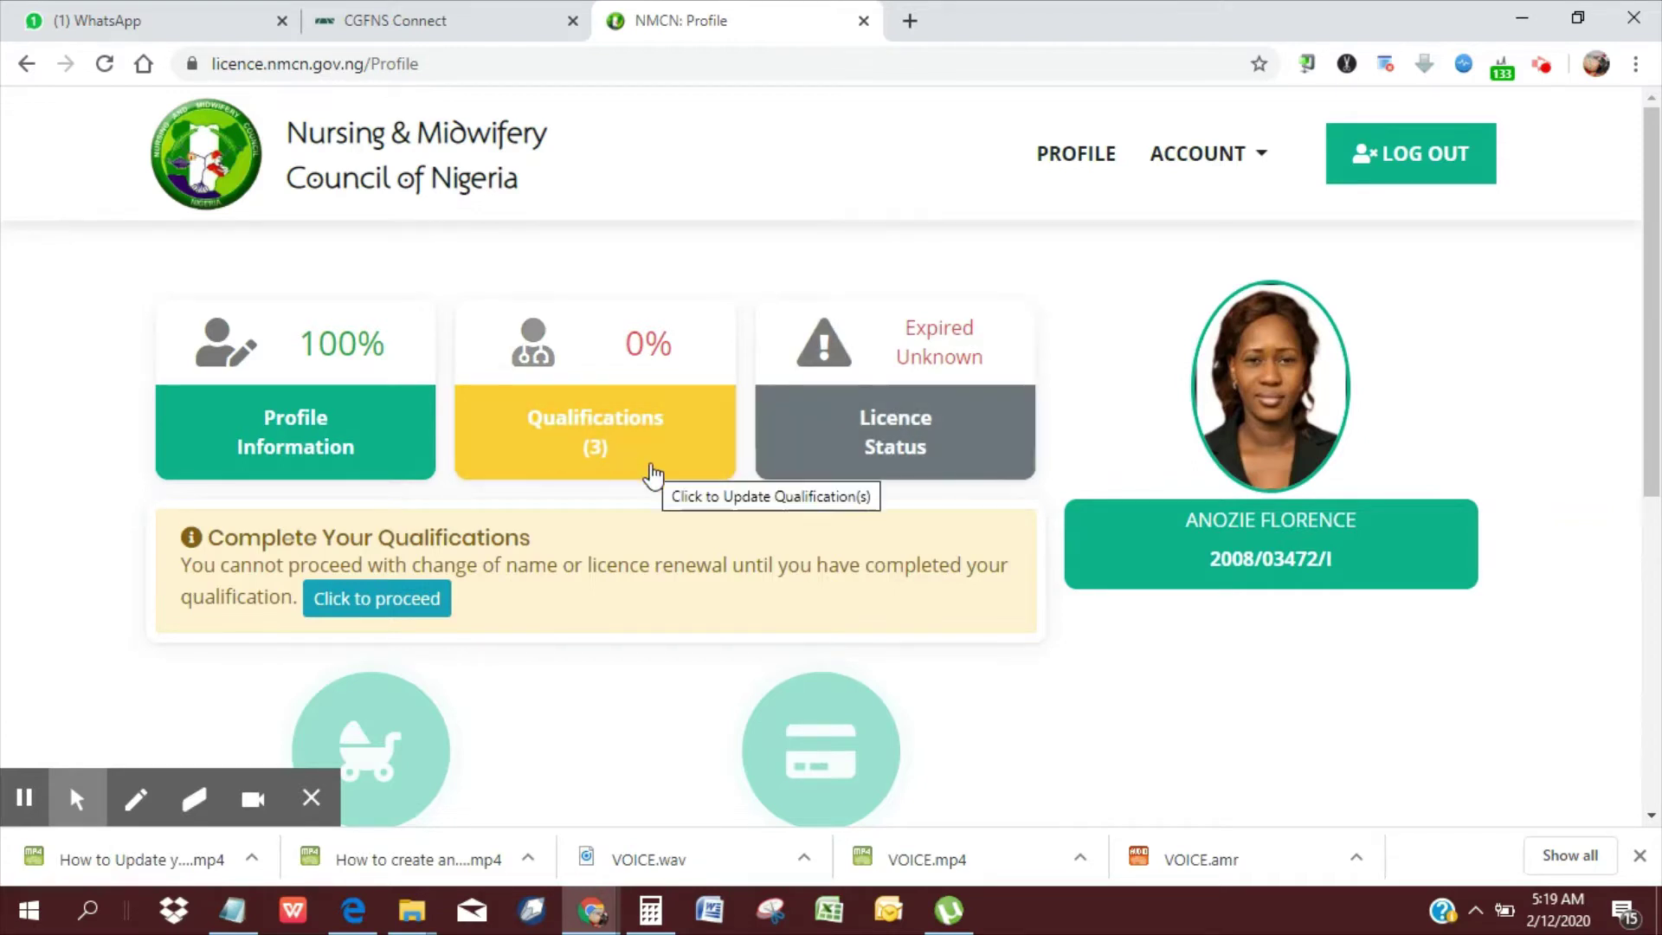
Proceed from the Complete Your Qualifications notice to the page listing three pending qualifications.
scroll(1643, 370, down, 1)
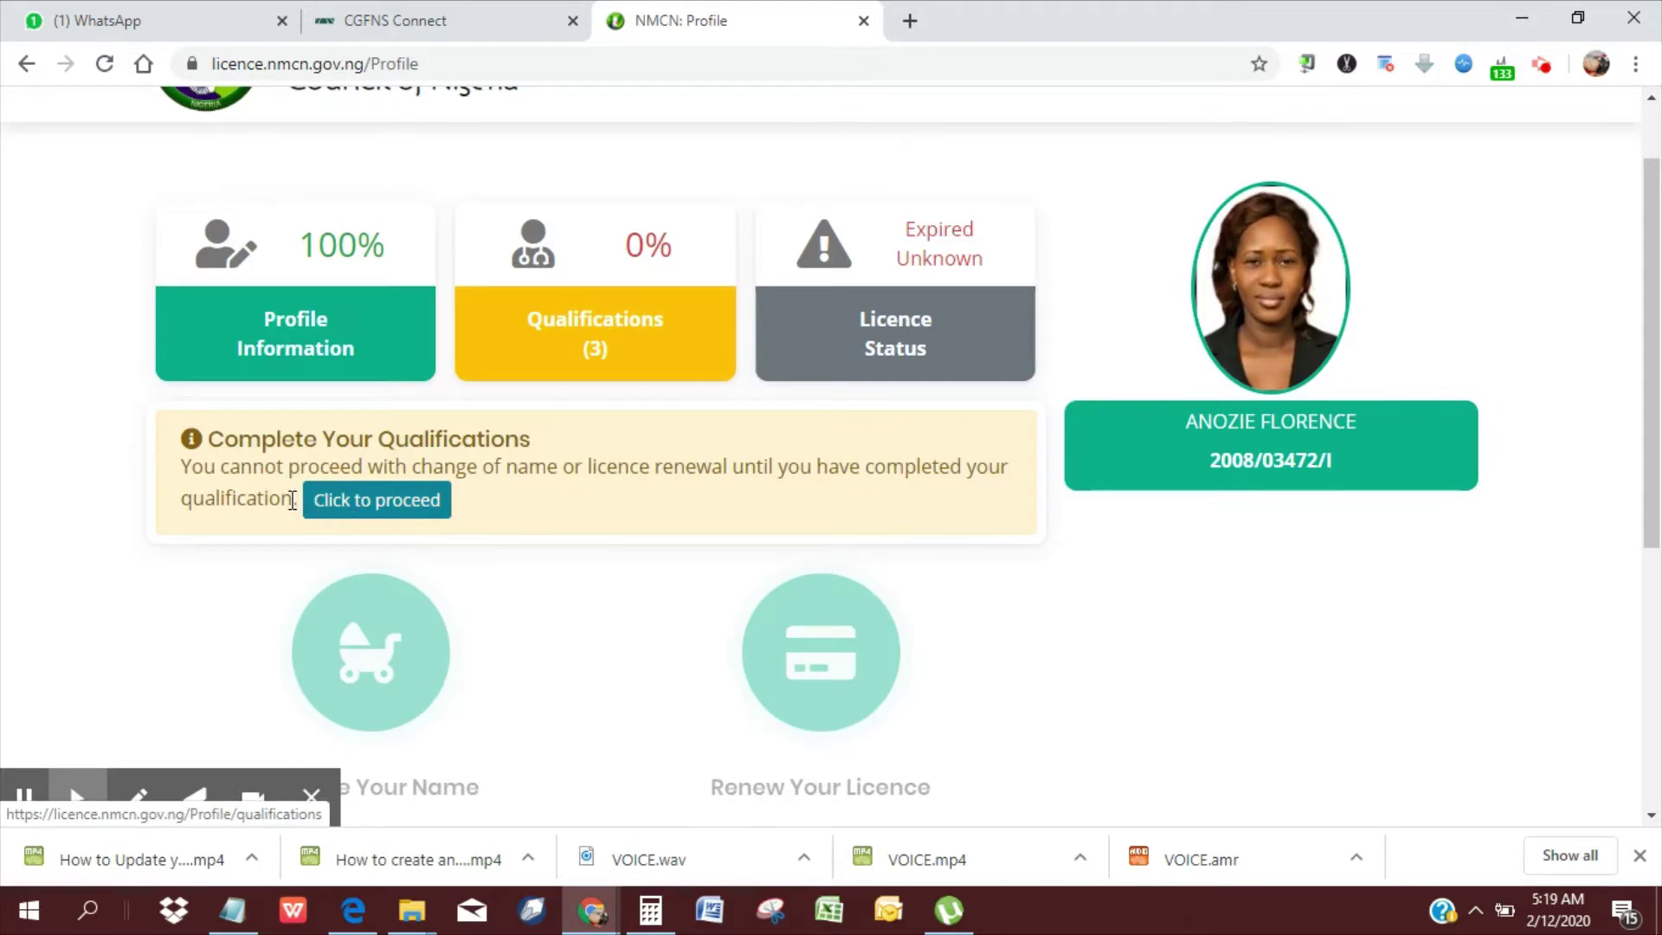
click(391, 517)
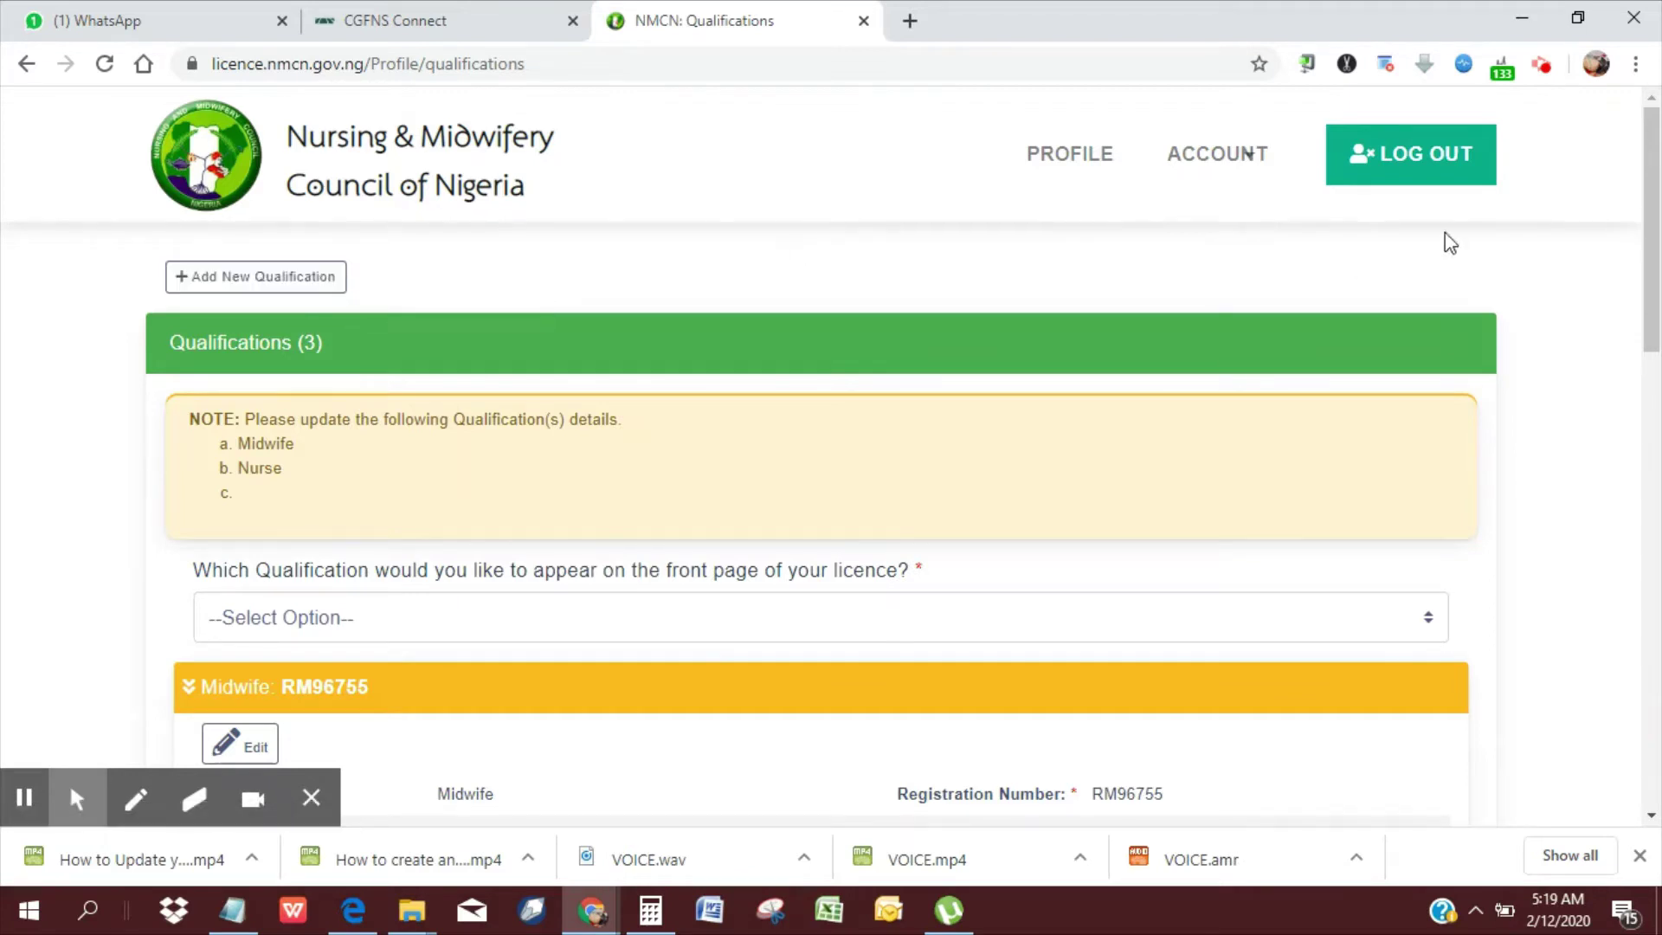
drag(1653, 230, 1658, 355)
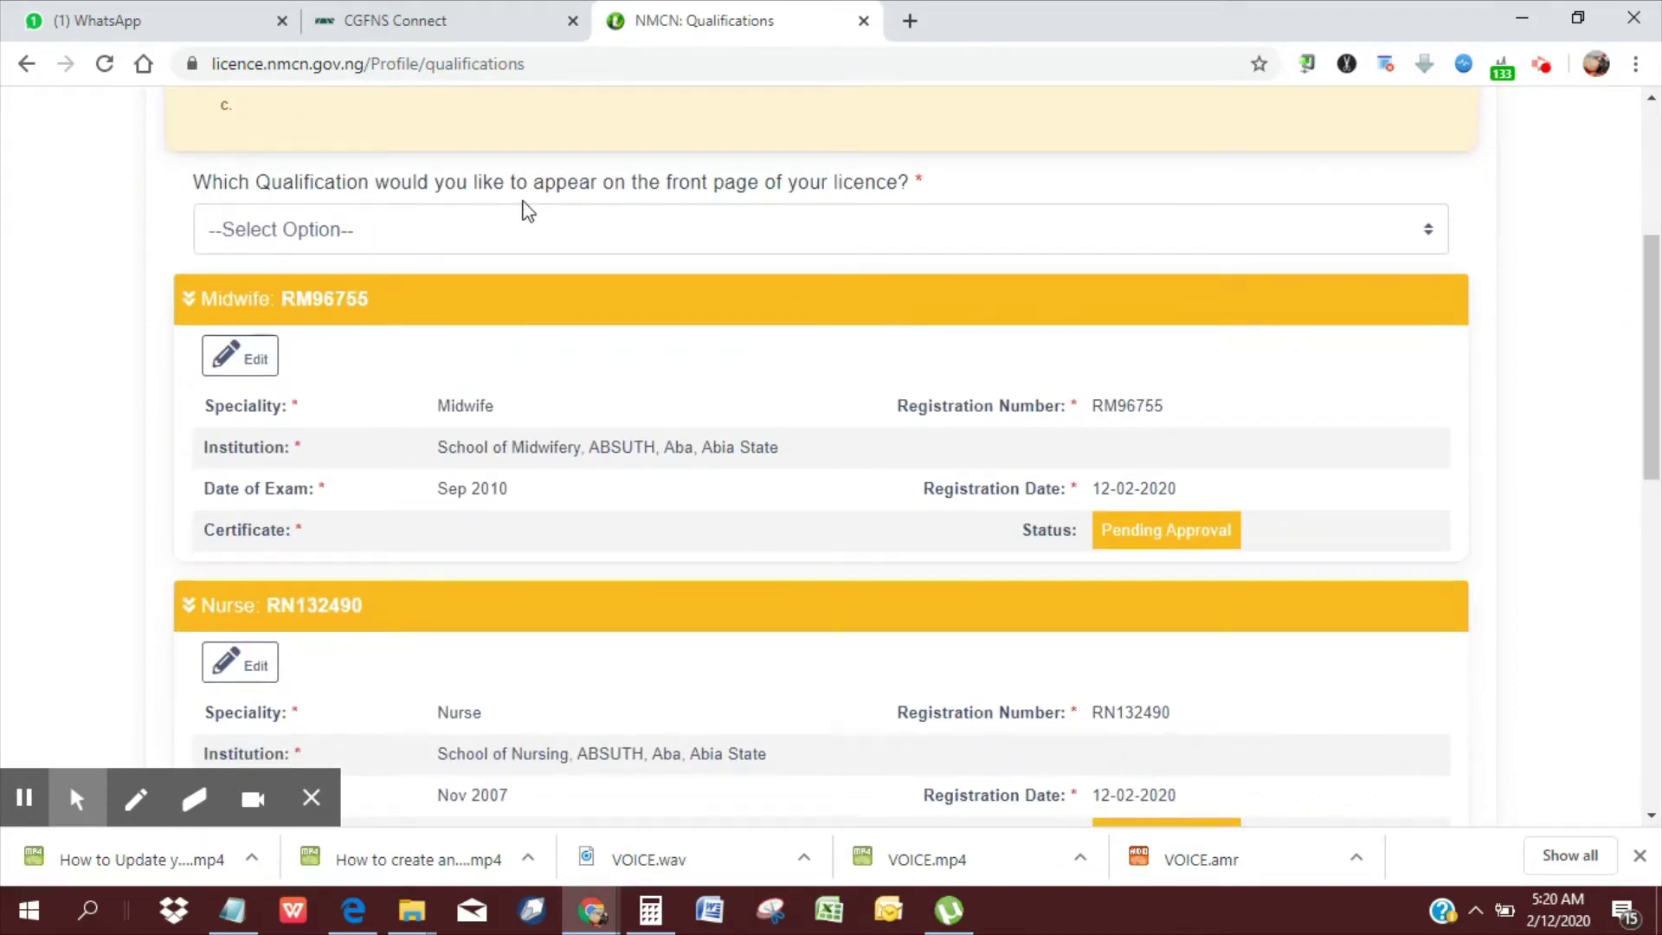
Choose Midwife as the licence front-page qualification and scroll down to the Midwife section.
click(1236, 251)
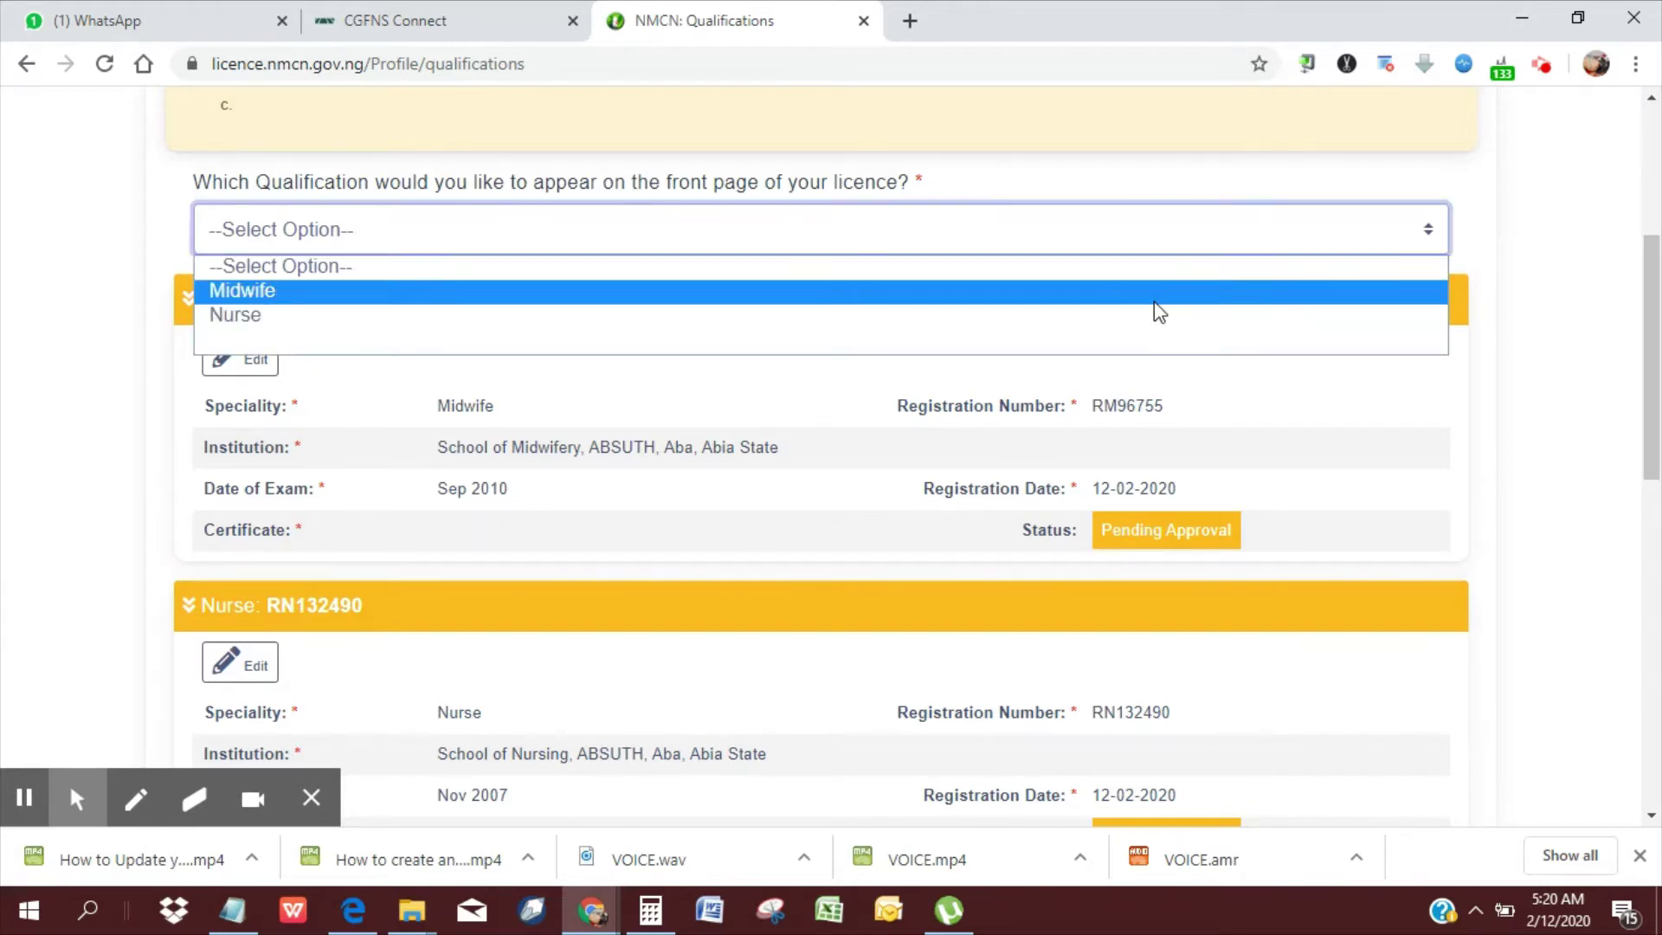
click(1159, 292)
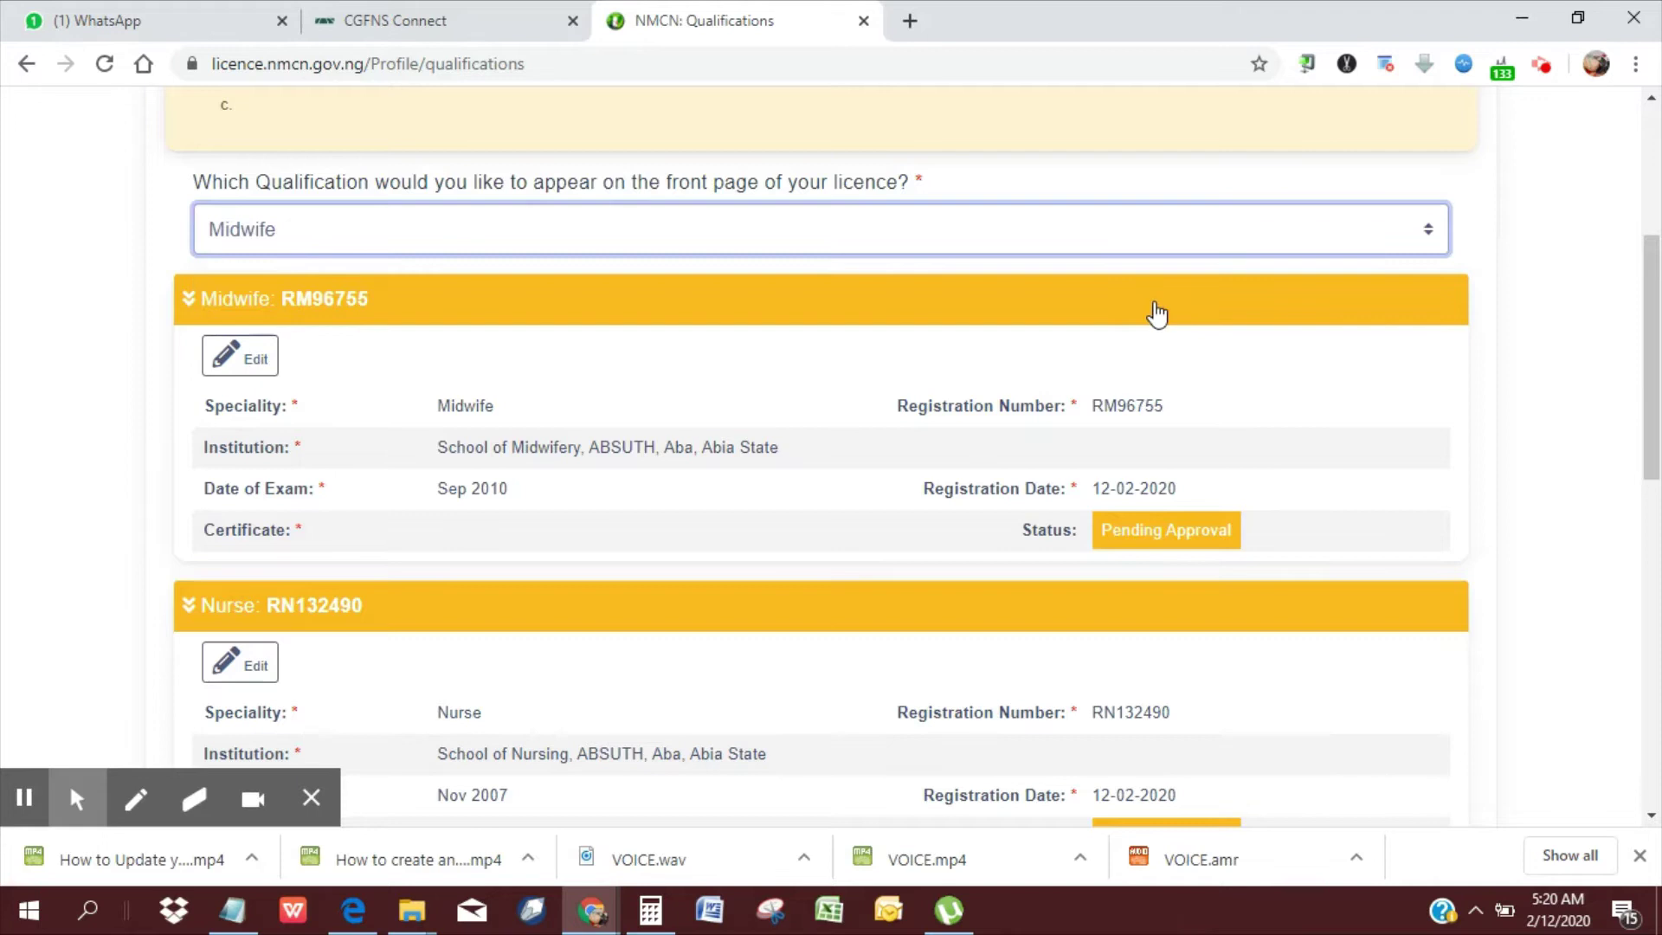
scroll(1636, 315, down, 1)
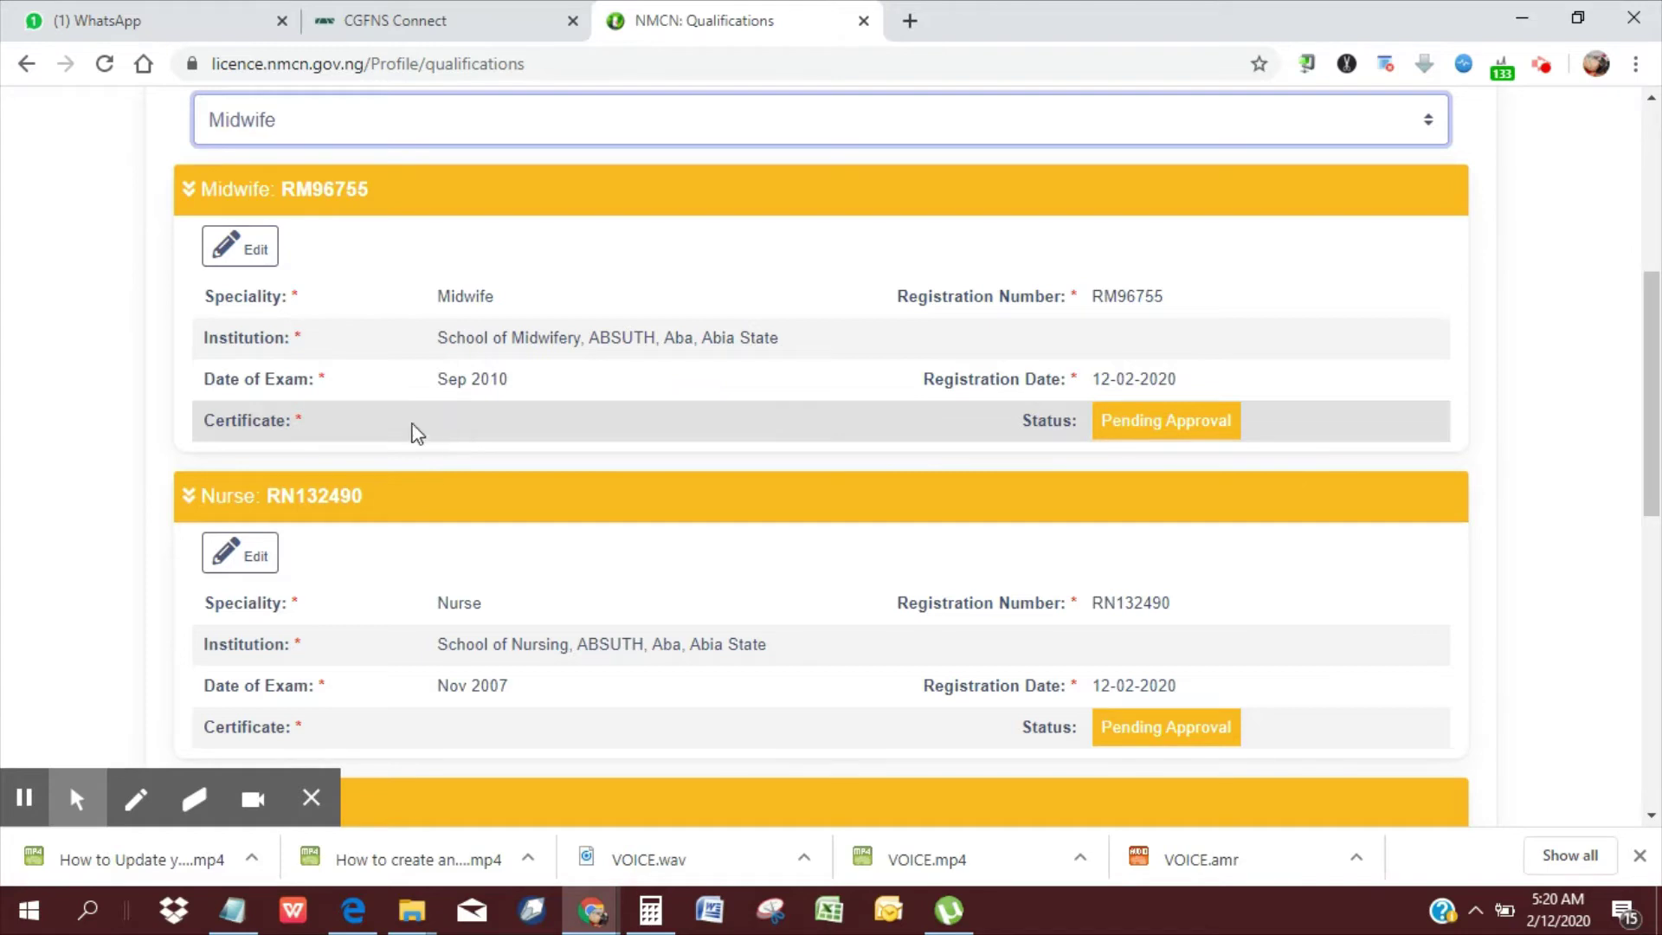
Open the Midwife update form and try uploading NURSE.jpg, rejected as 565KB exceeds 200KB.
click(259, 258)
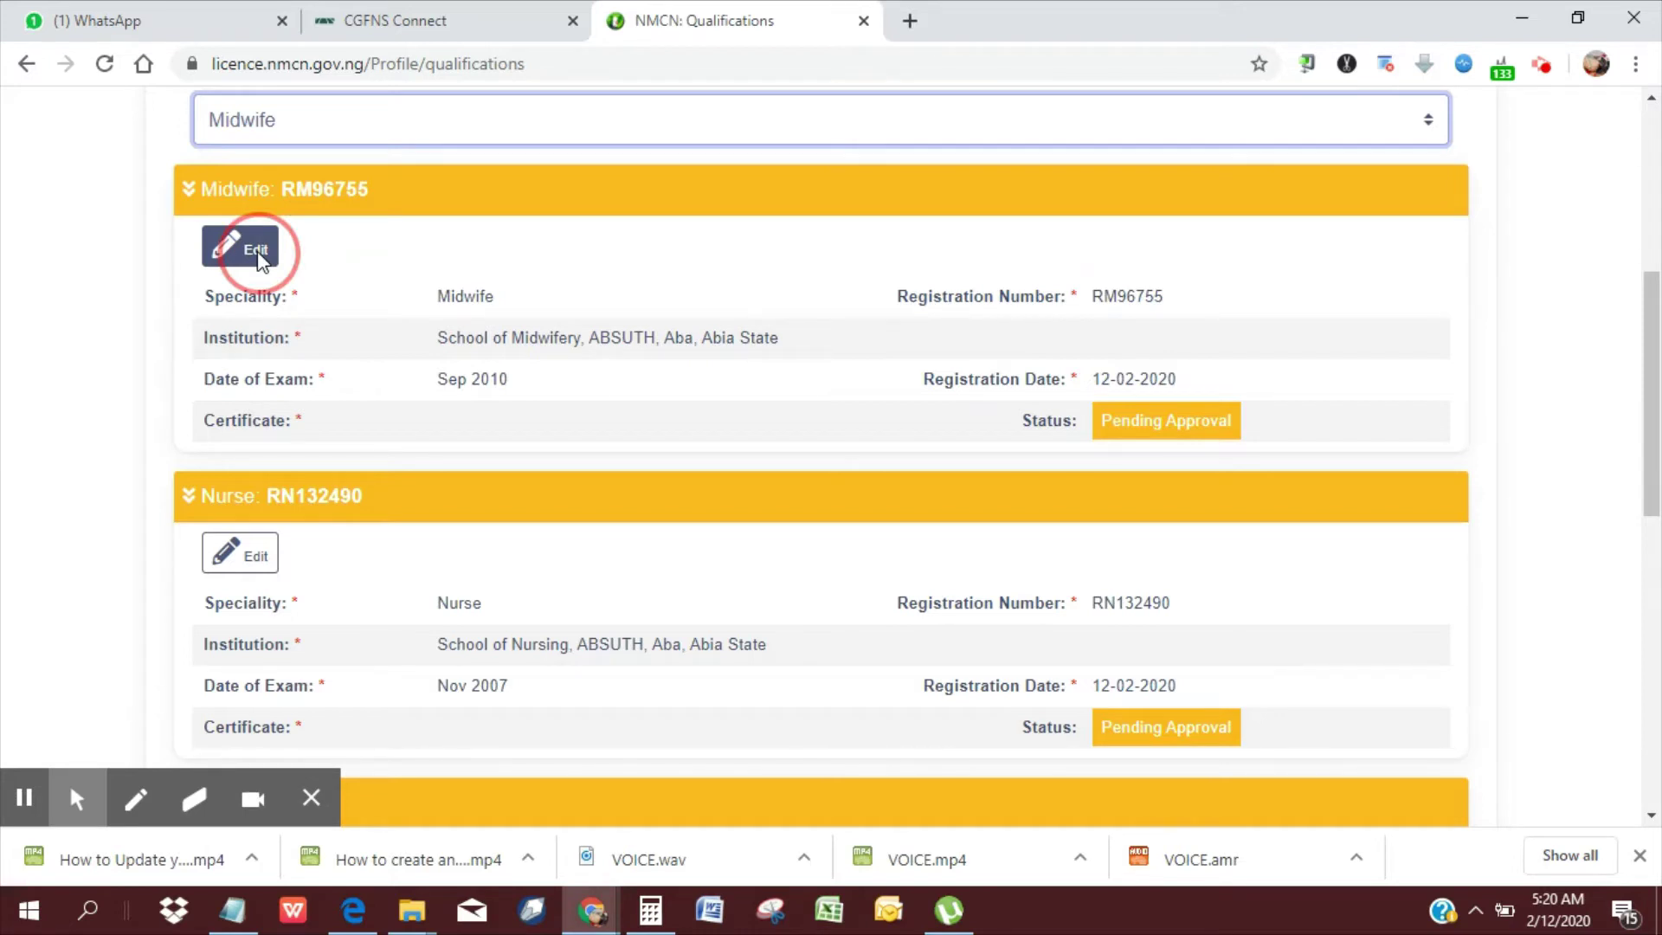
click(259, 258)
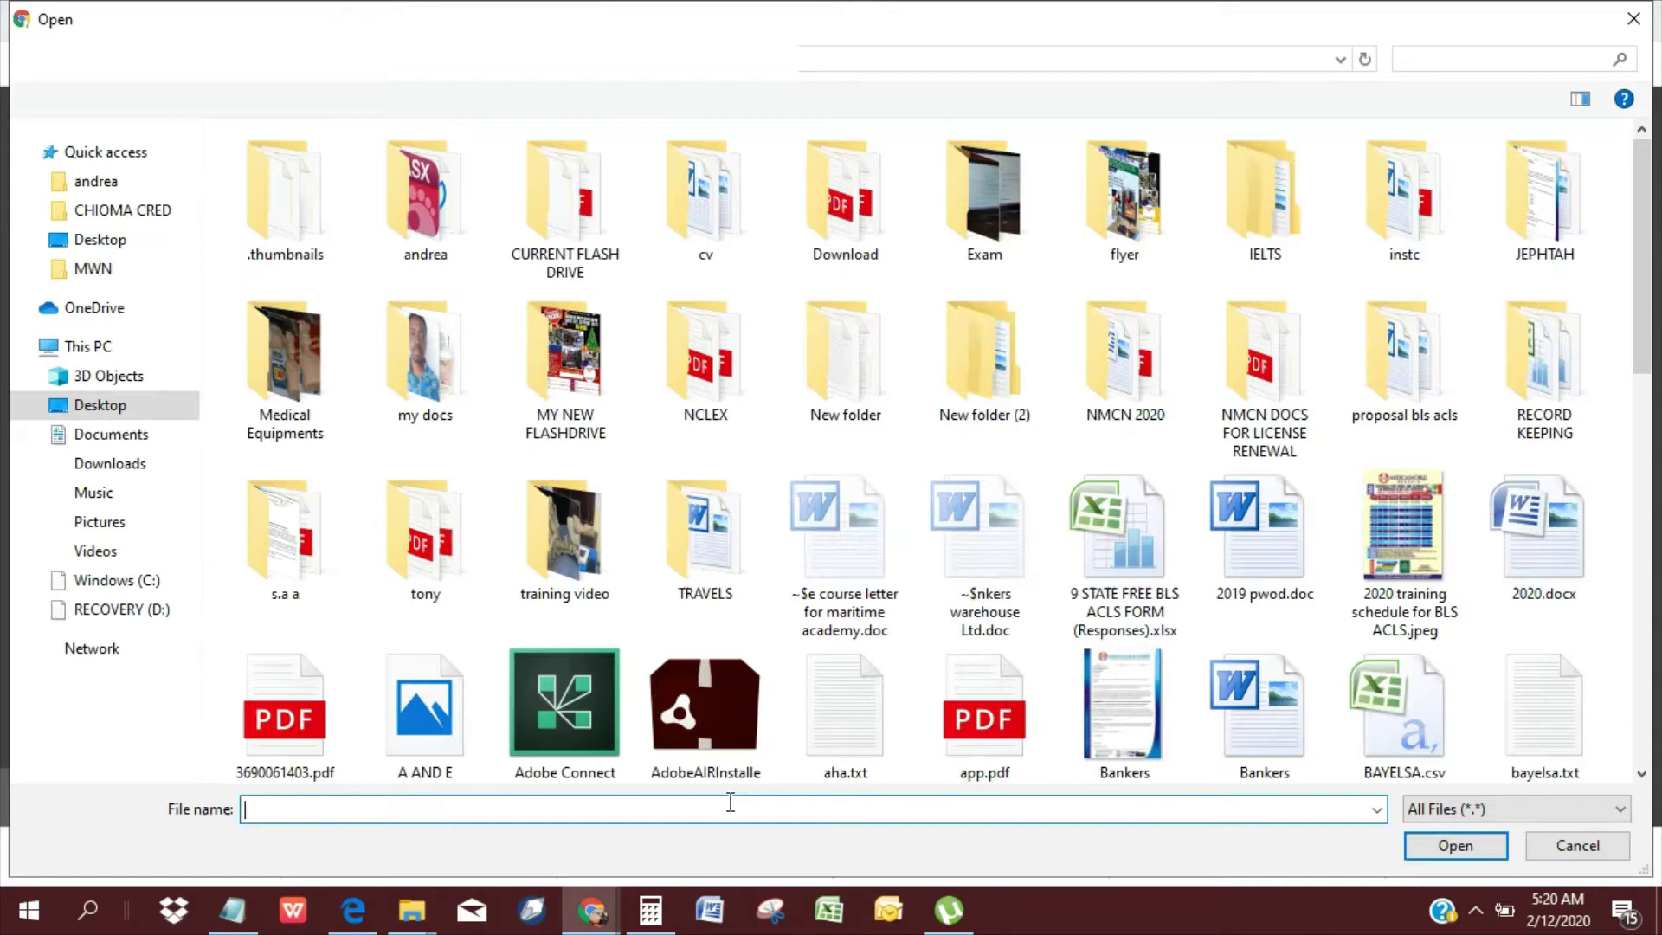
text(nu)
click(712, 832)
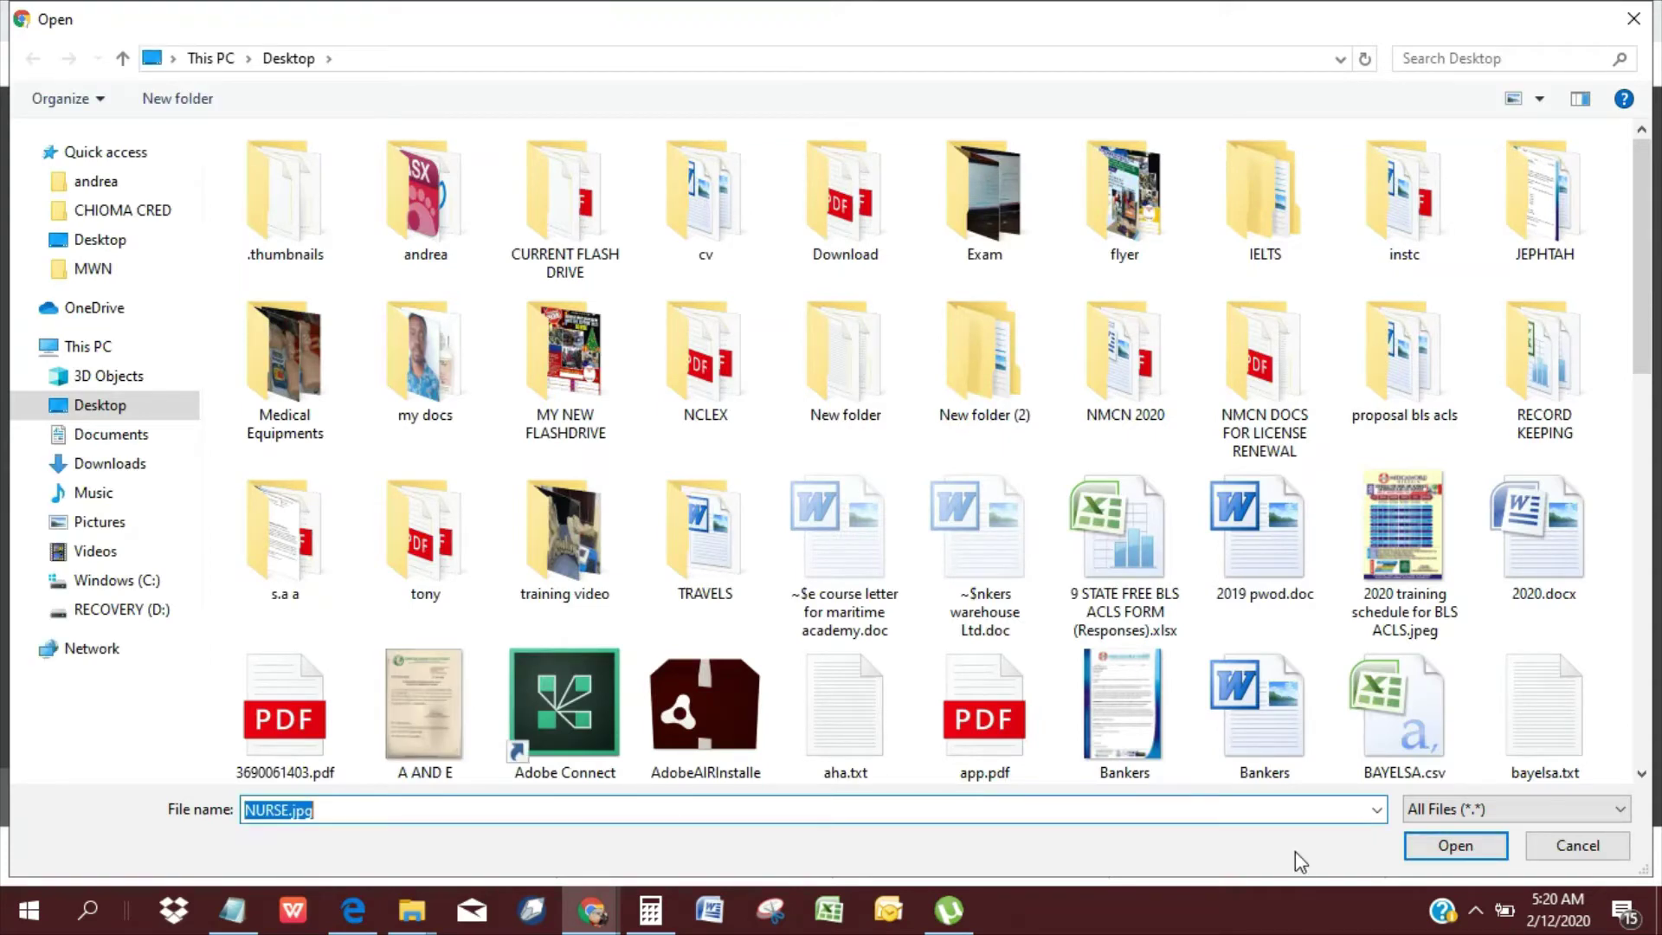
click(1432, 846)
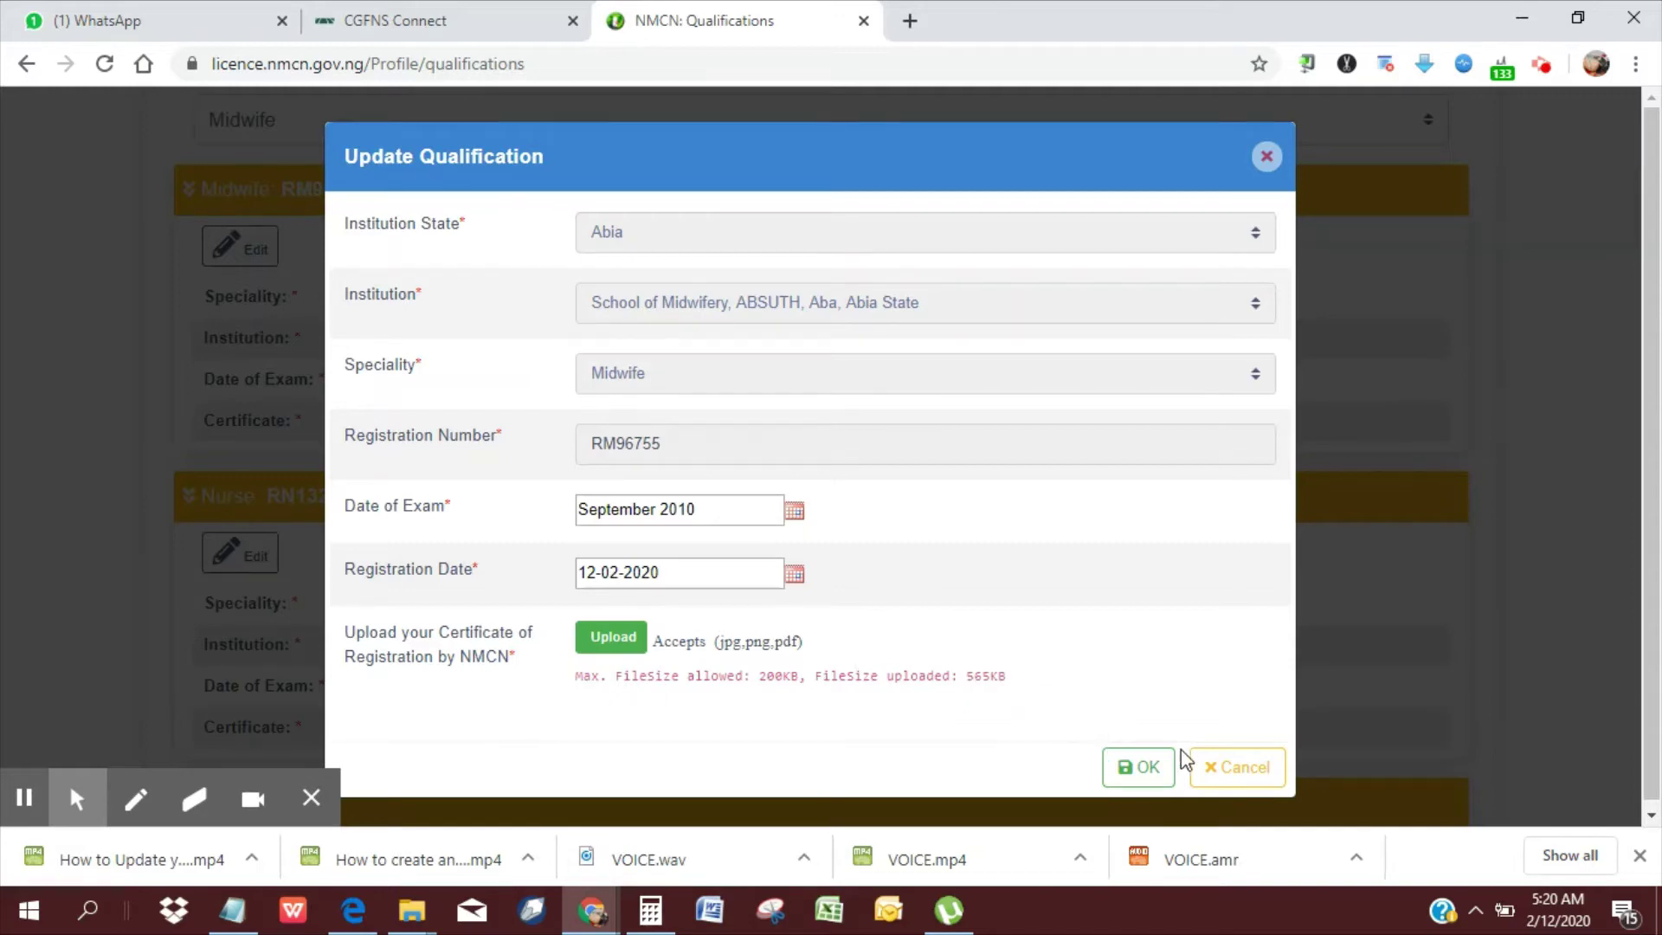
Reselect Midwife as the qualification shown on the licence front page.
click(28, 800)
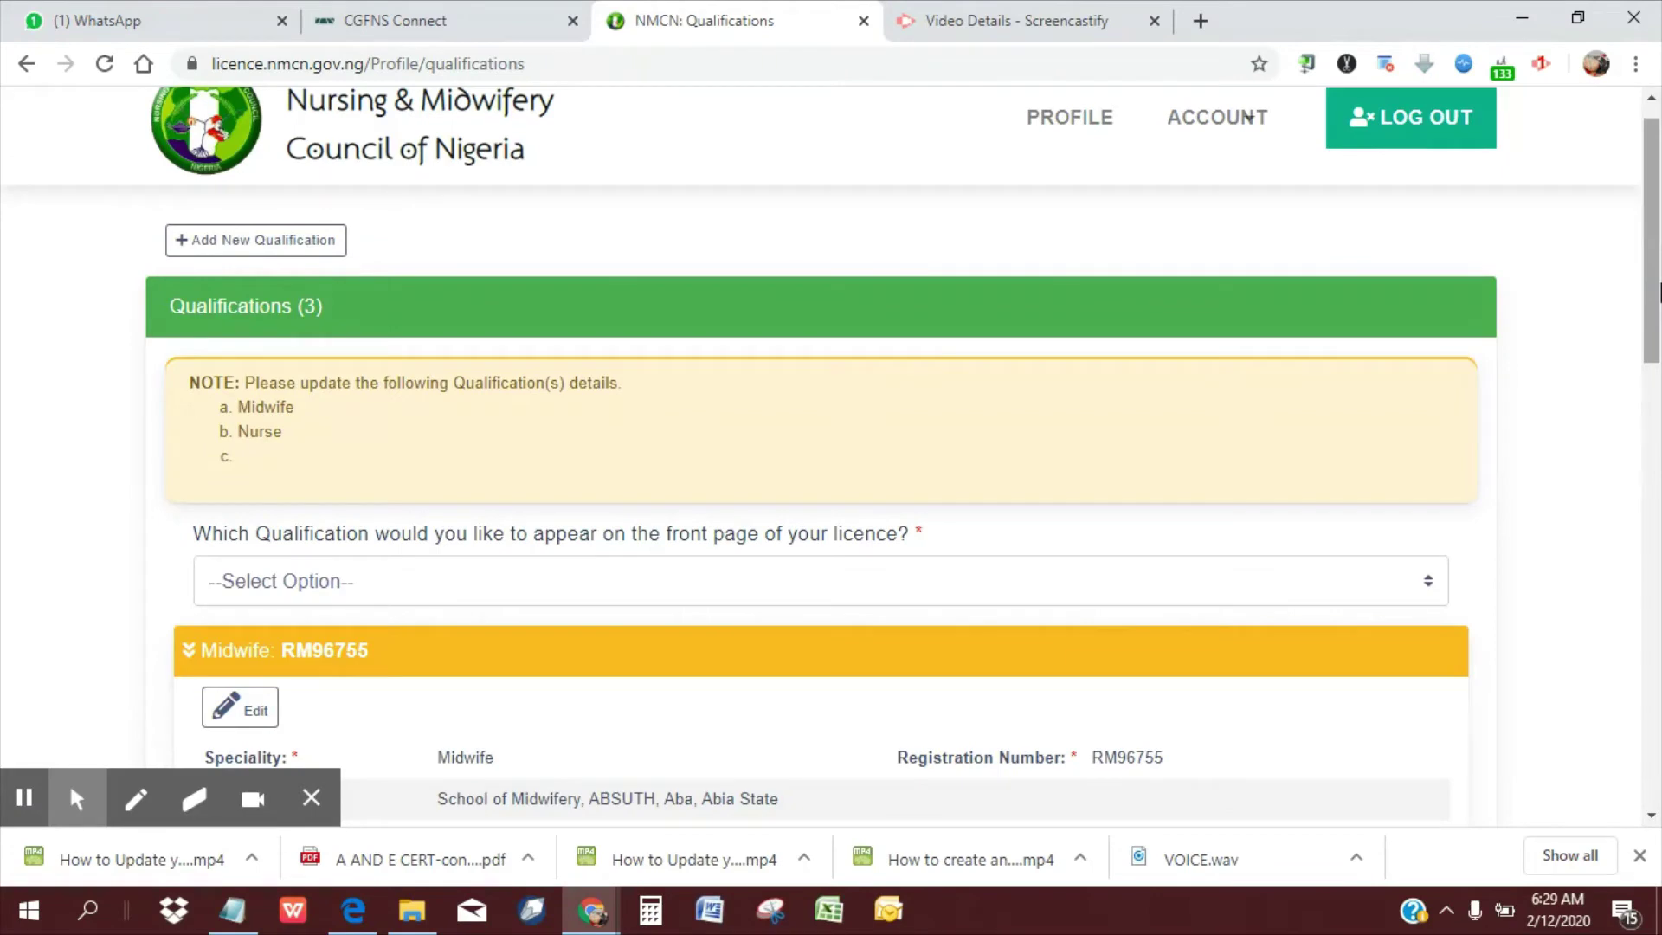
scroll(1658, 294, down, 2)
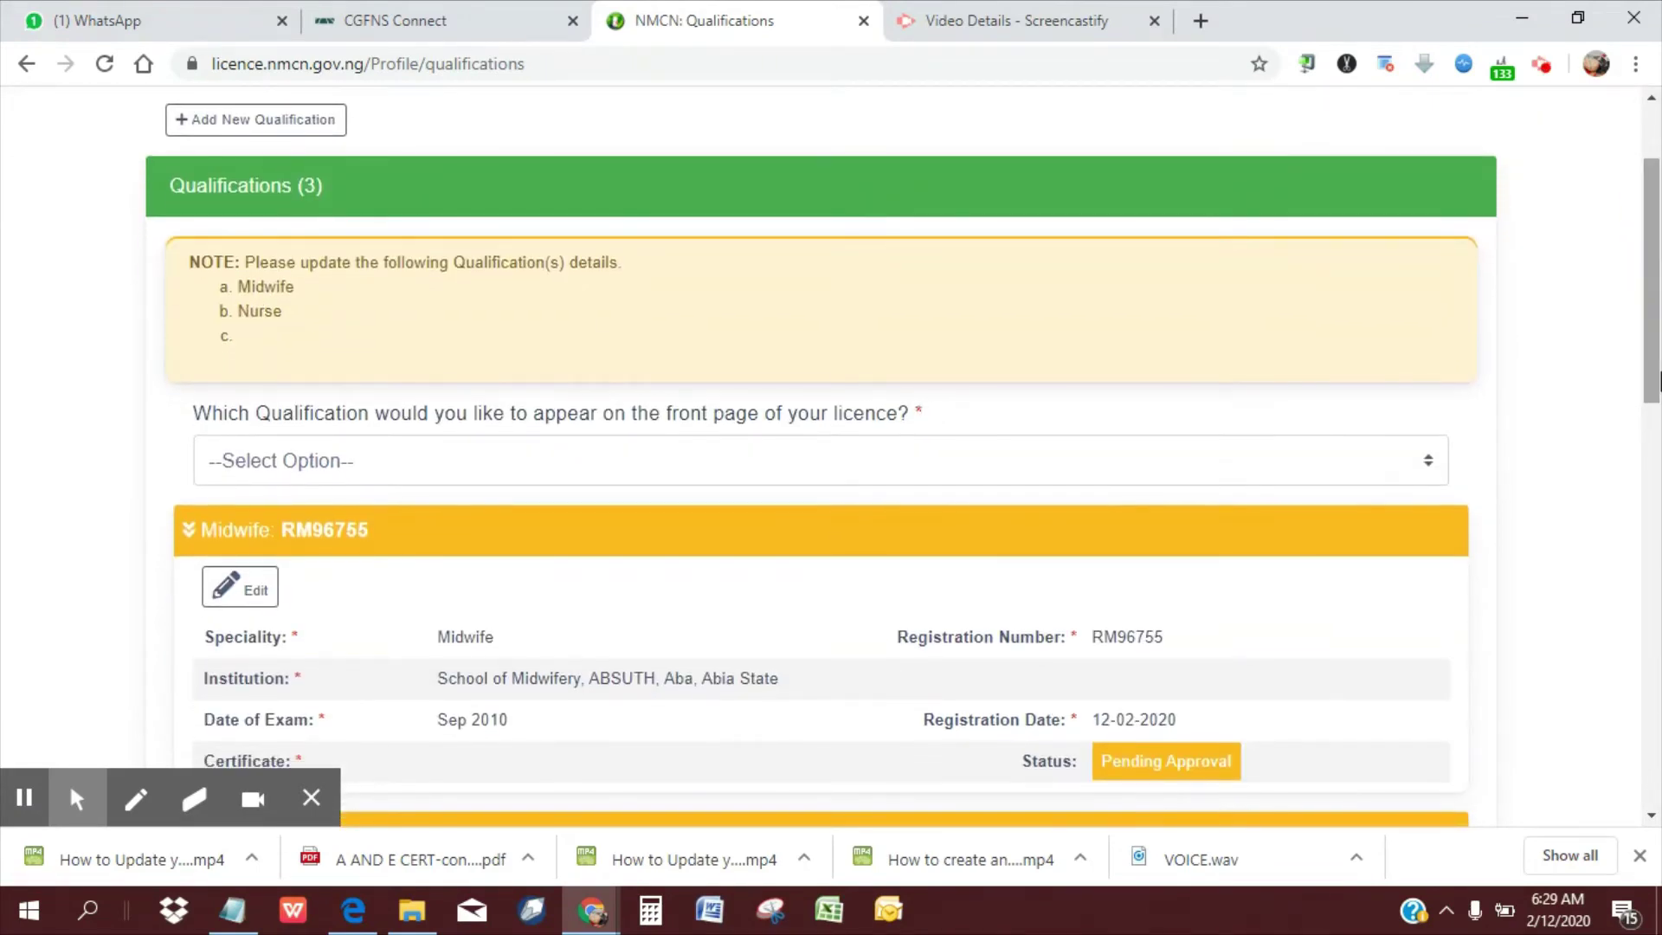
click(1653, 379)
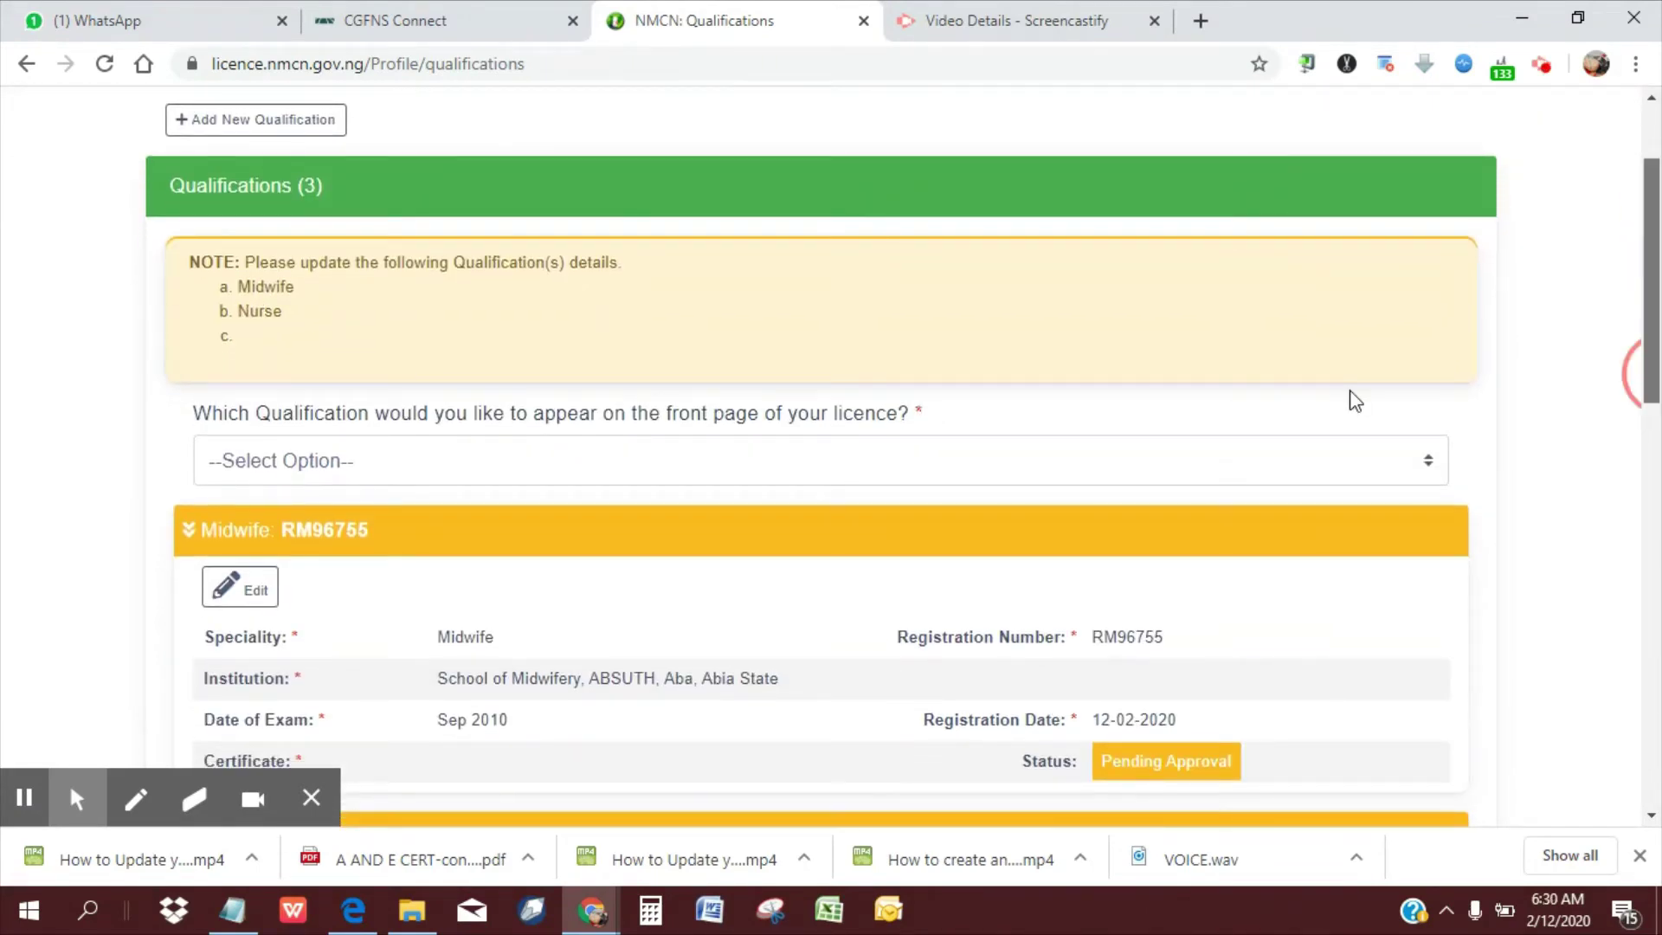
click(1315, 461)
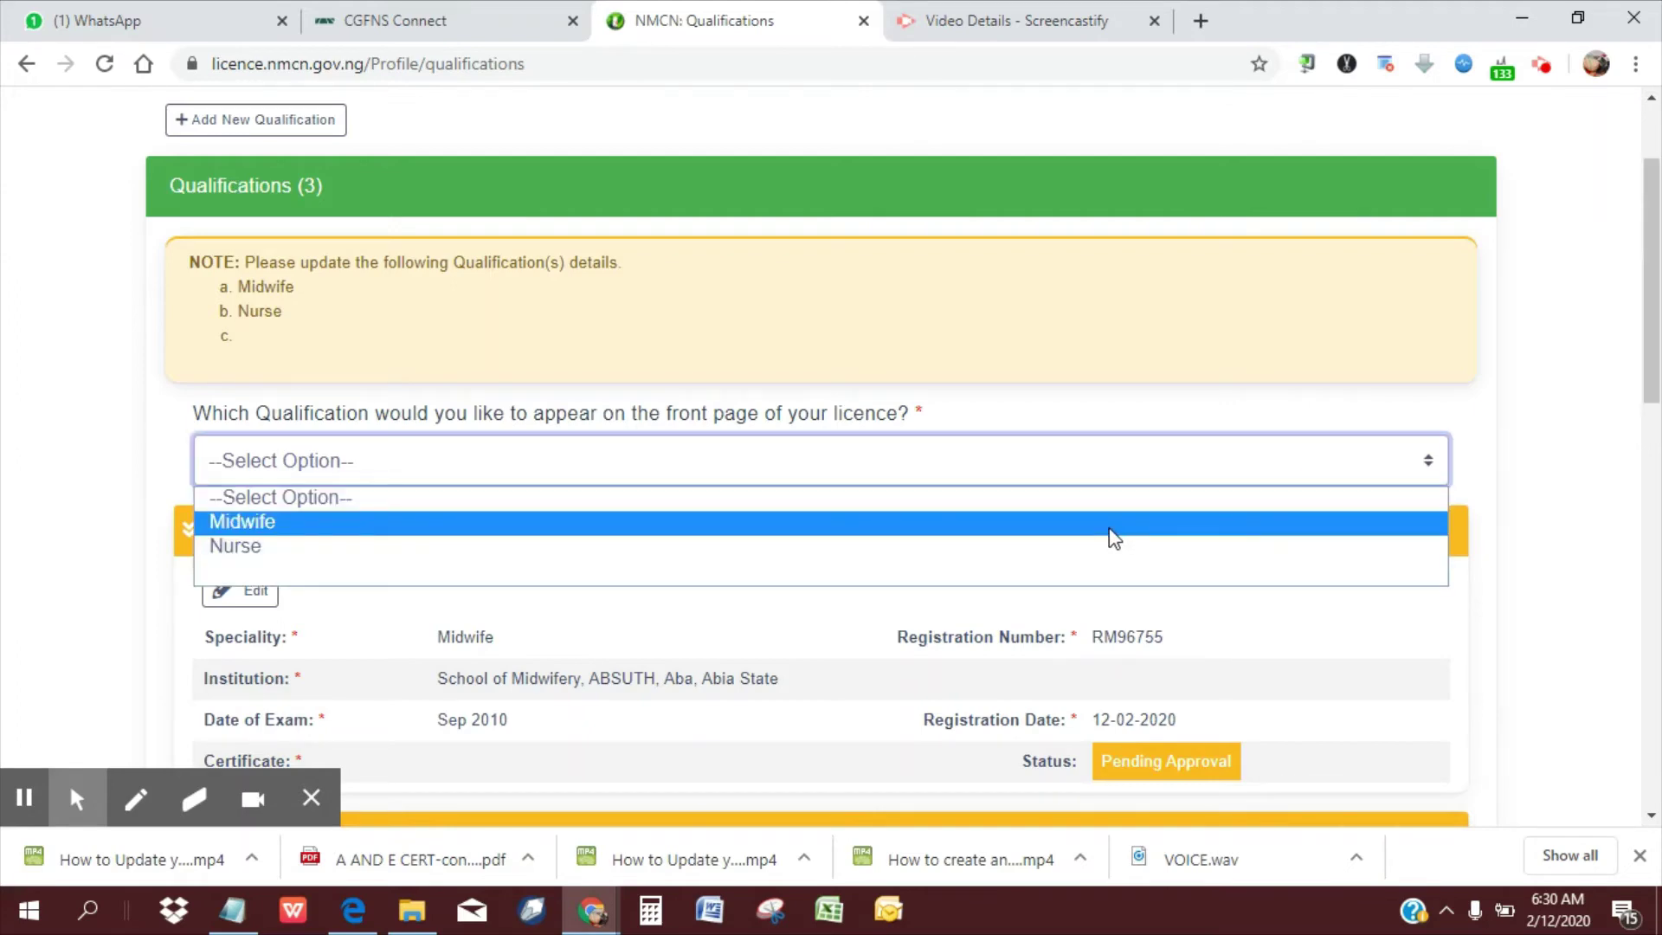
click(1113, 523)
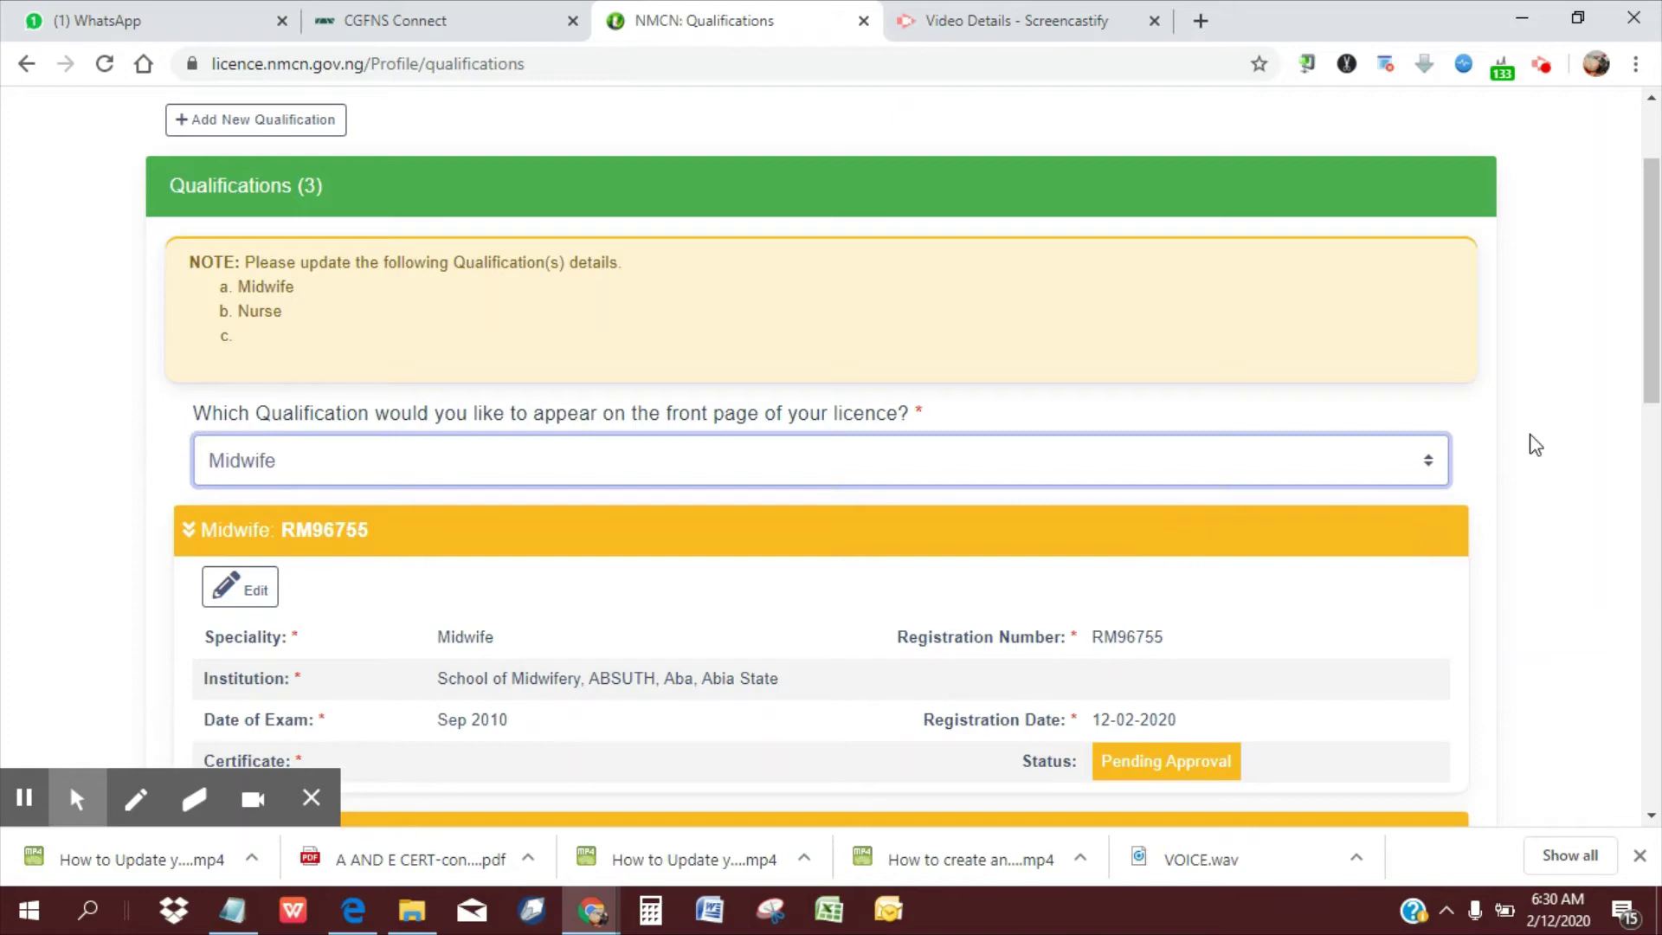
scroll(1659, 342, down, 3)
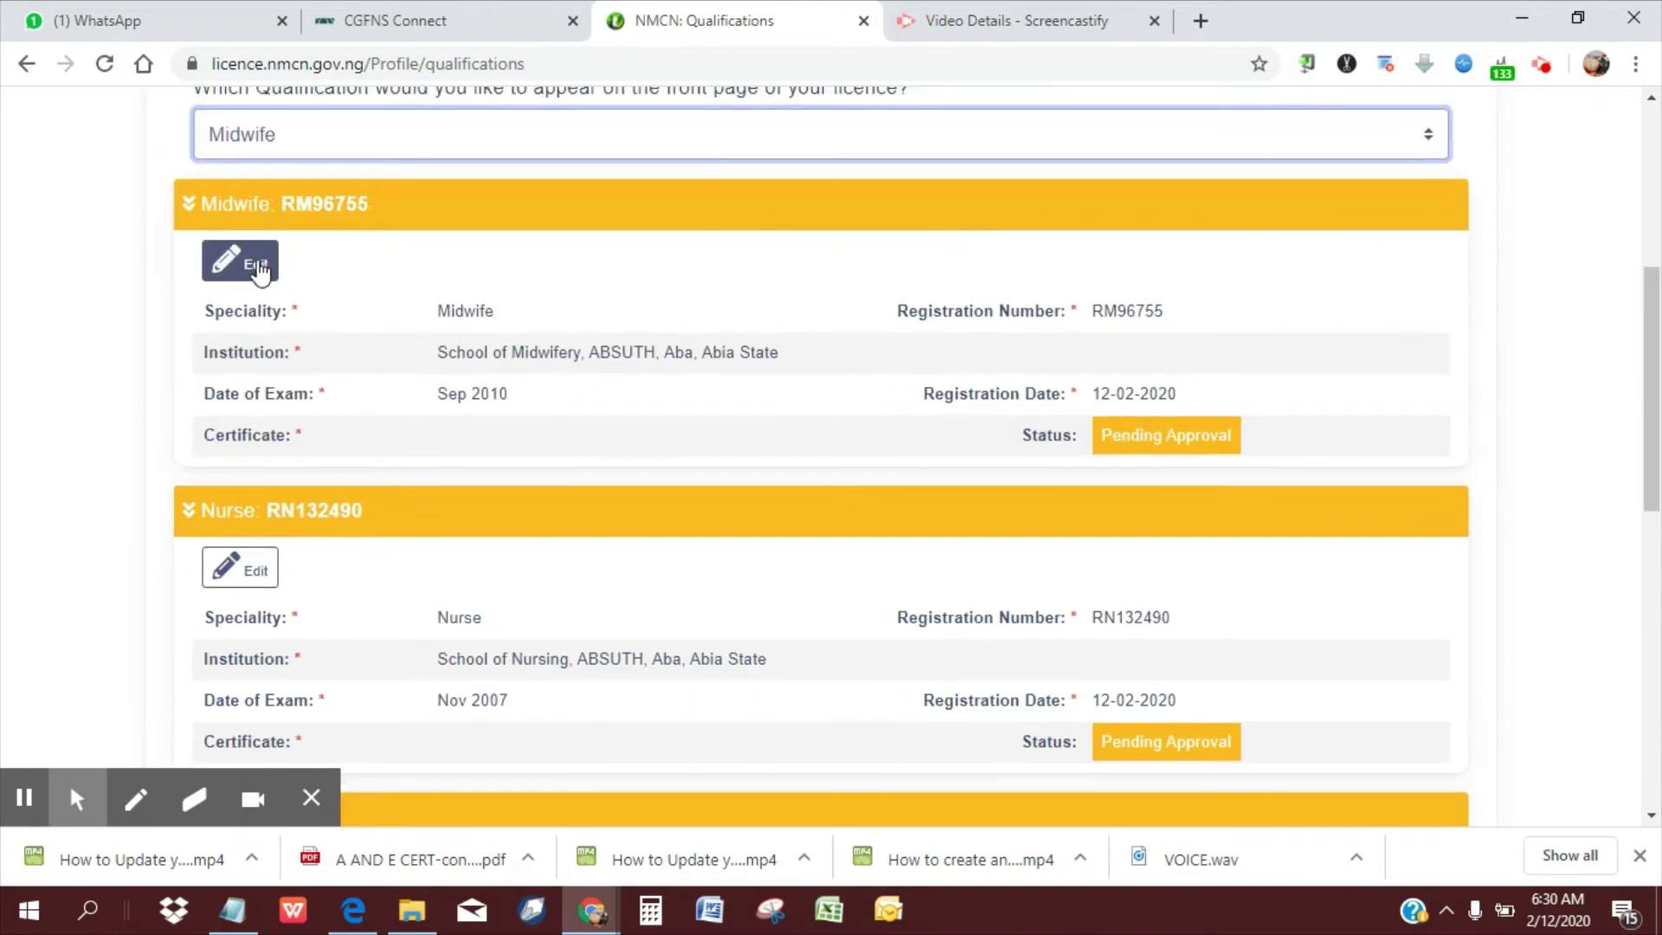
Reopen the Midwife form and attach MIDWIFEE.jpg from the Desktop as its certificate.
click(259, 271)
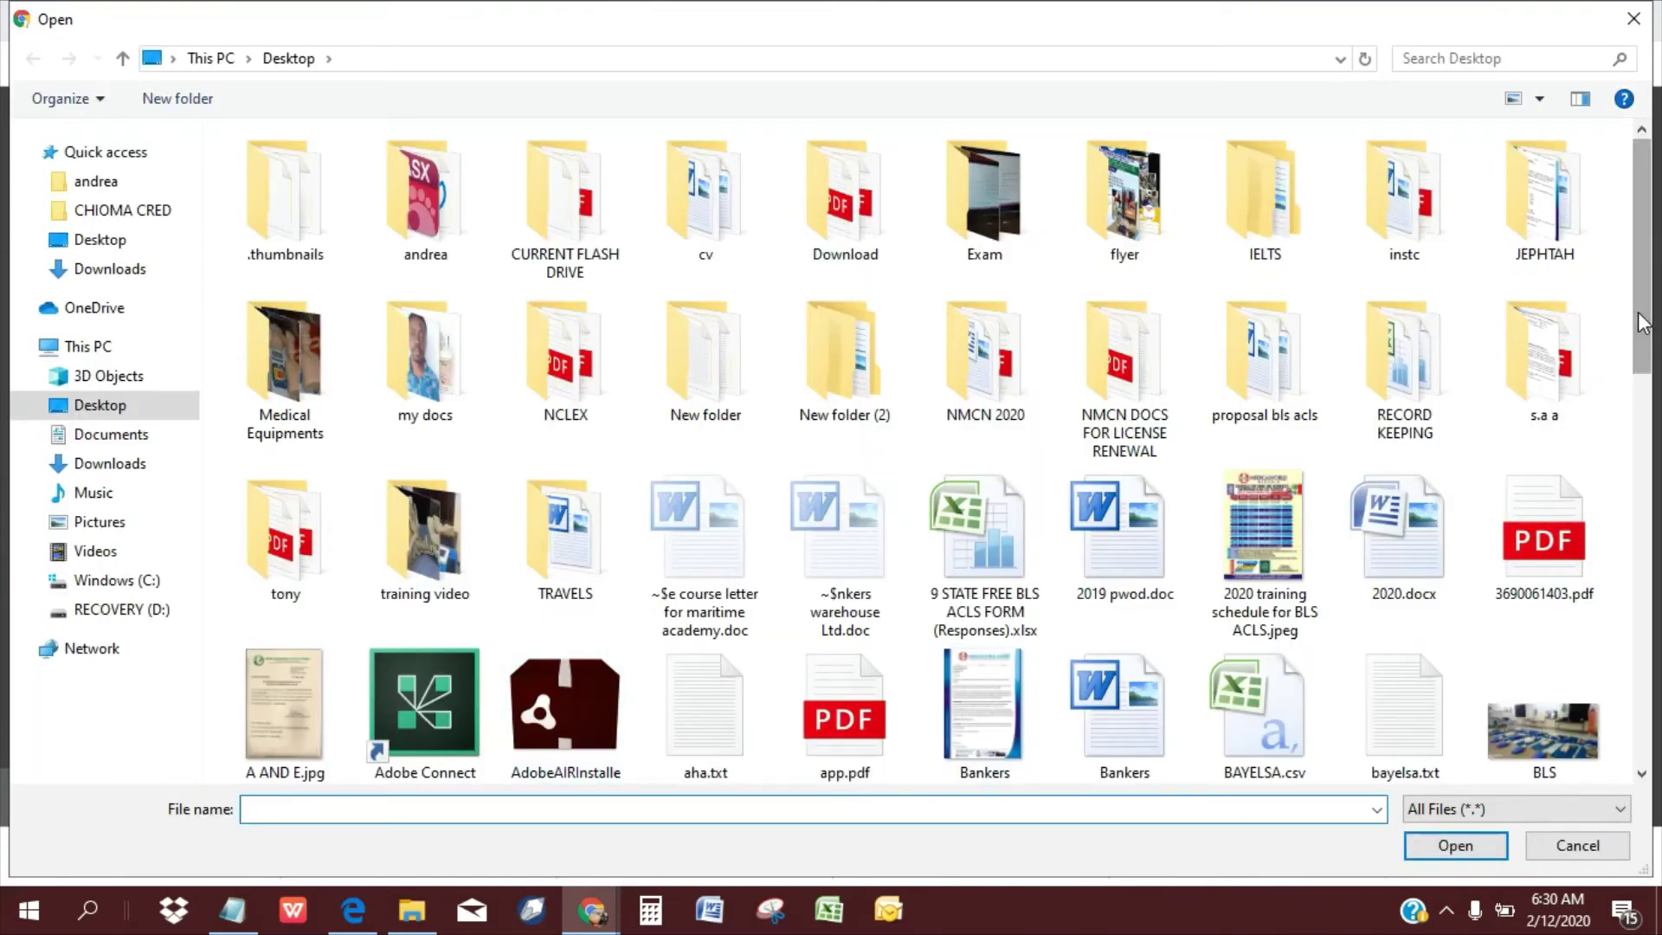
scroll(1642, 328, down, 1)
scroll(1612, 705, down, 3)
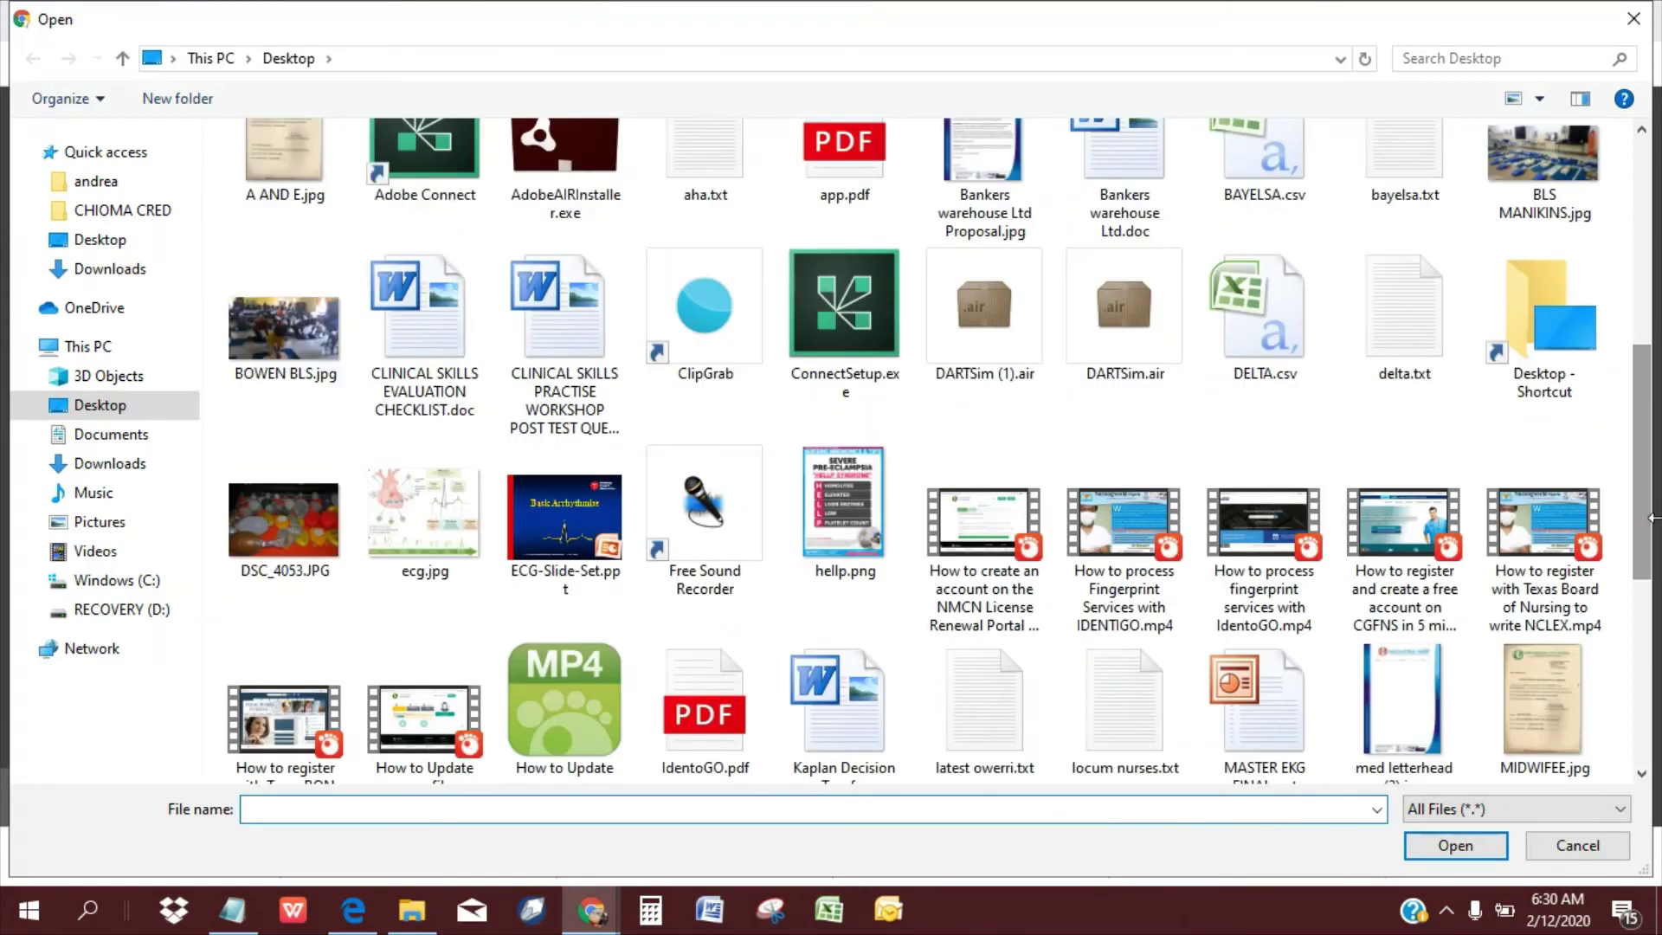
click(1561, 709)
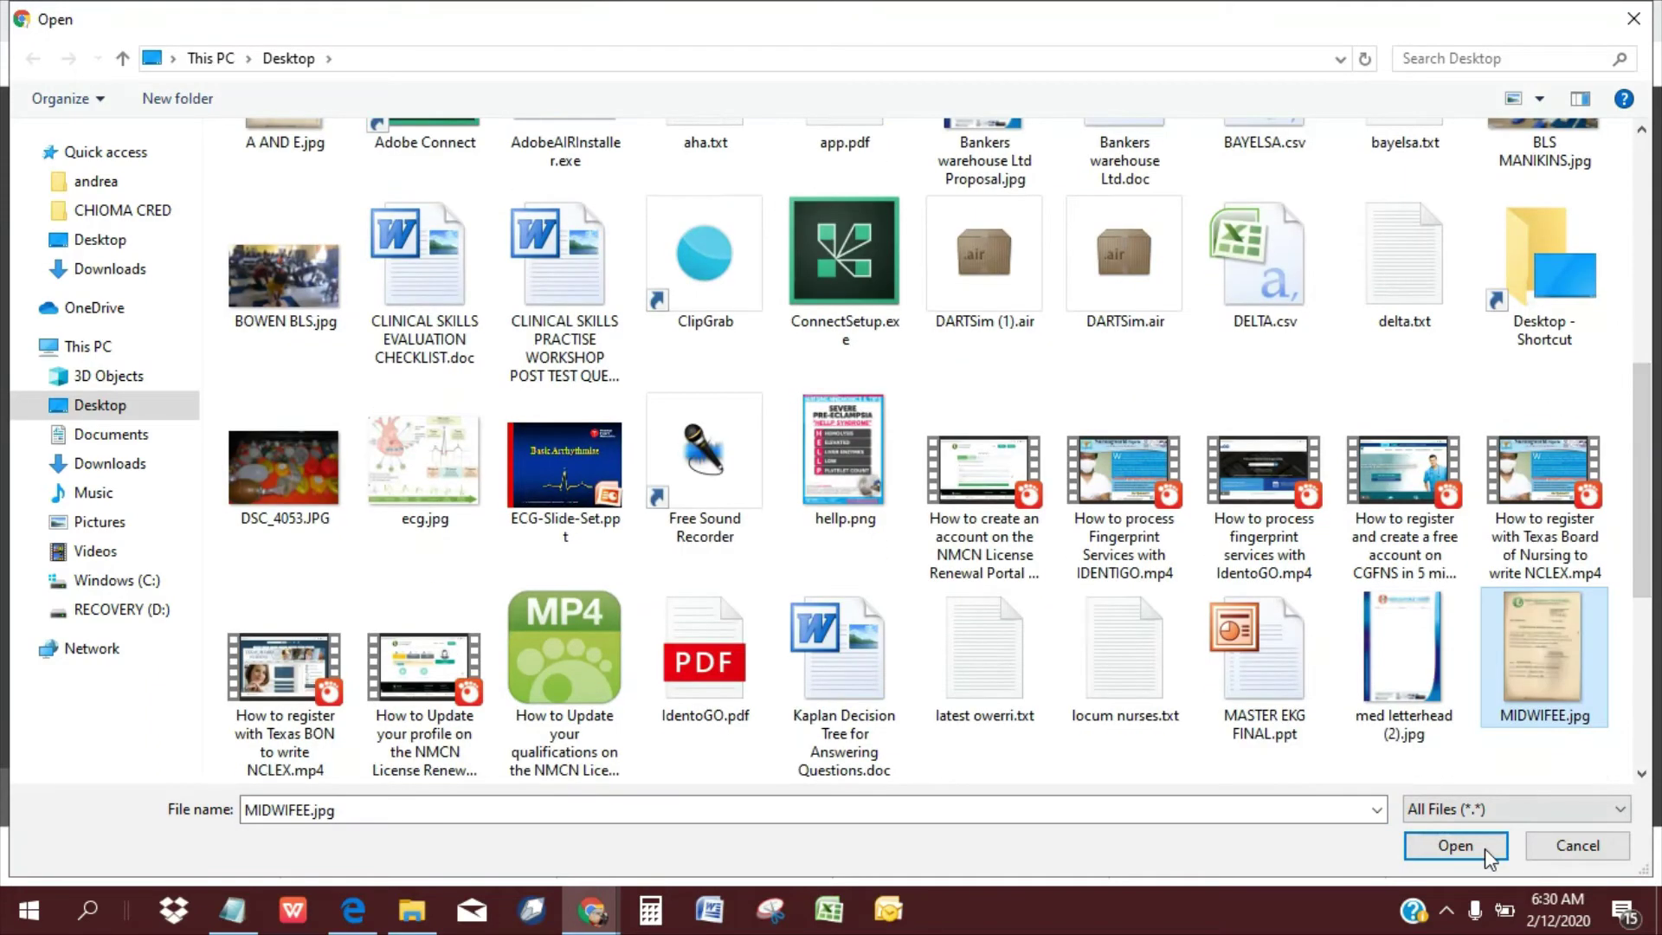
click(1472, 843)
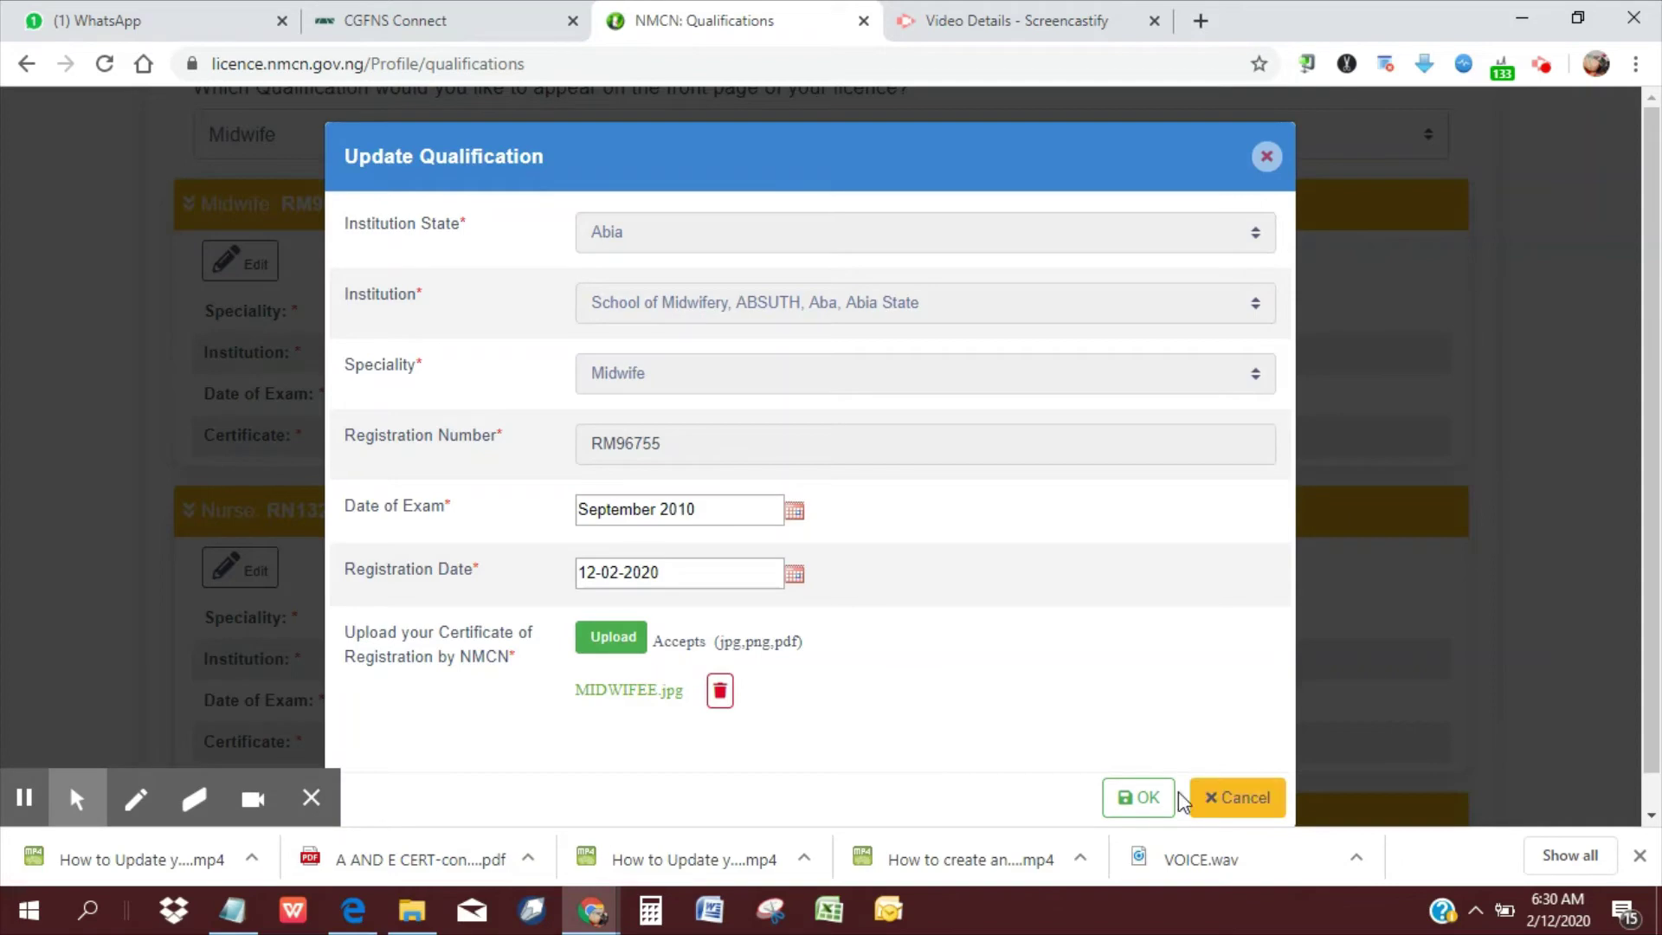
Save the Midwife qualification, check its certificate, and open the Nurse RN132490 update form.
click(1141, 795)
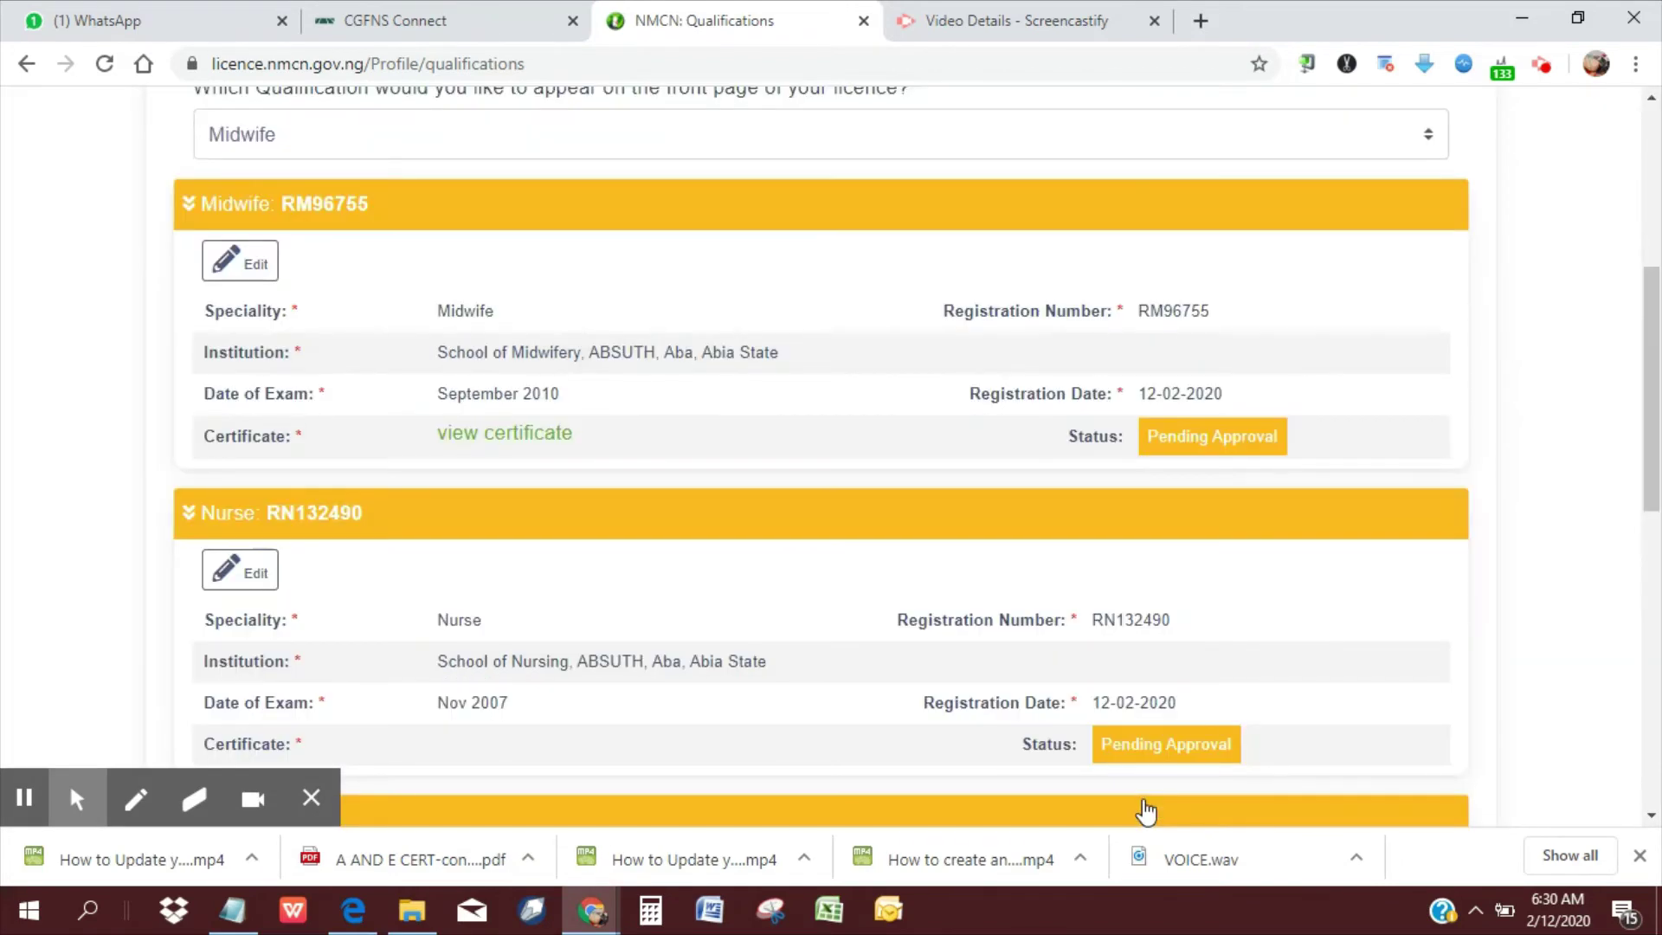
click(537, 435)
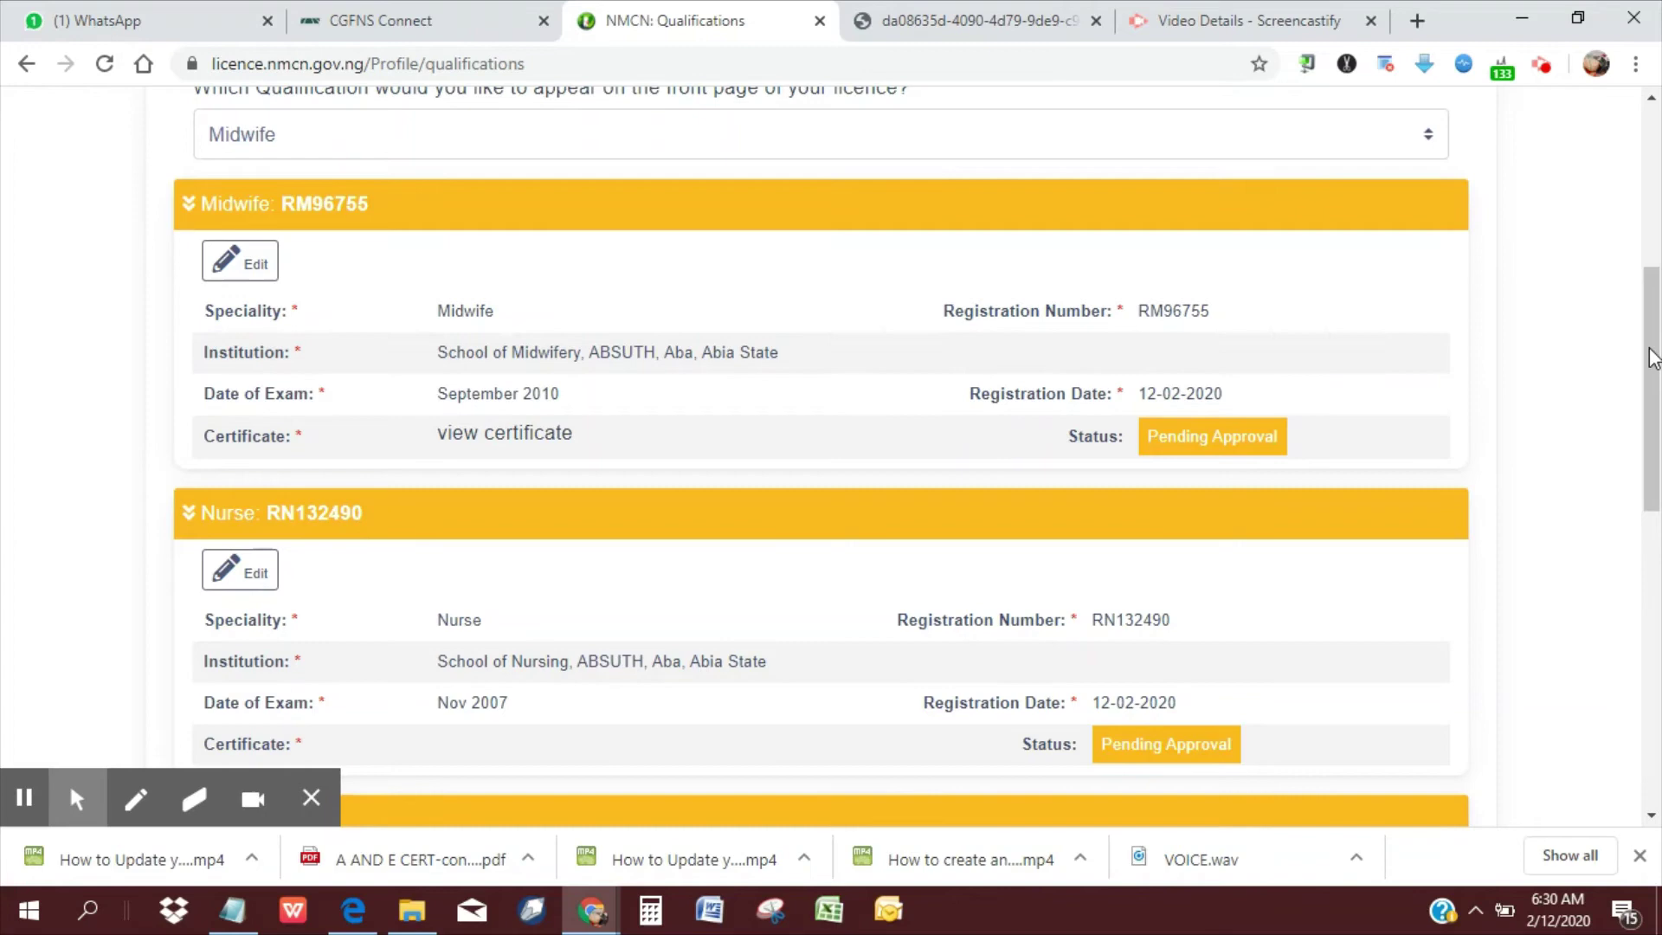
scroll(1653, 358, down, 3)
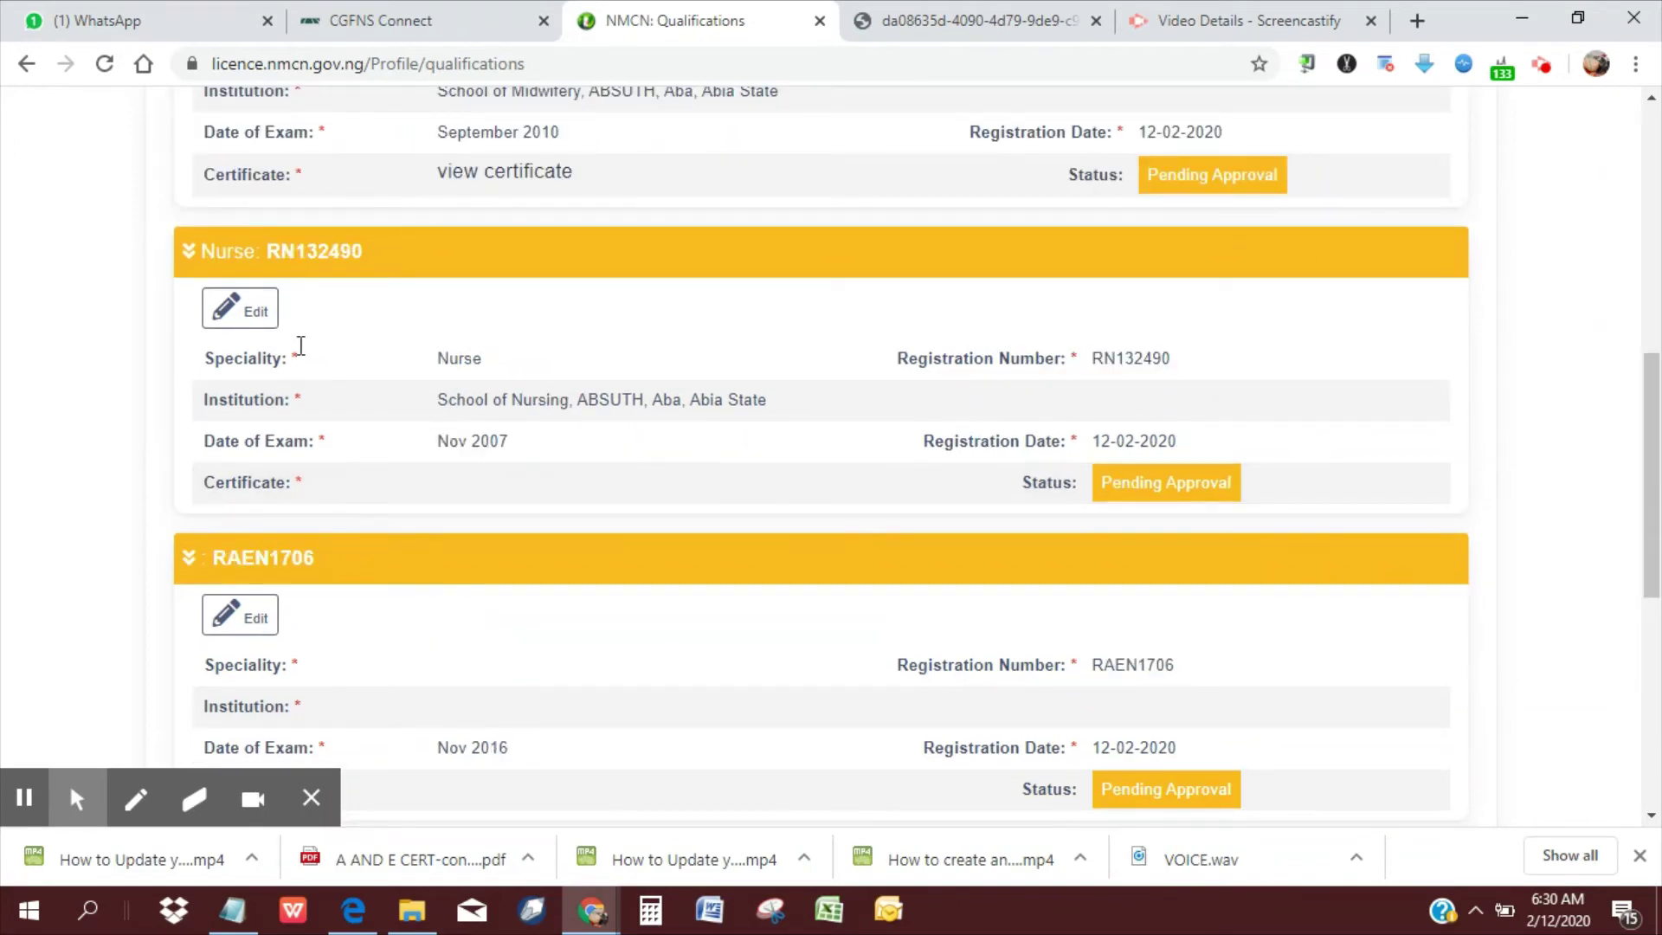
click(261, 321)
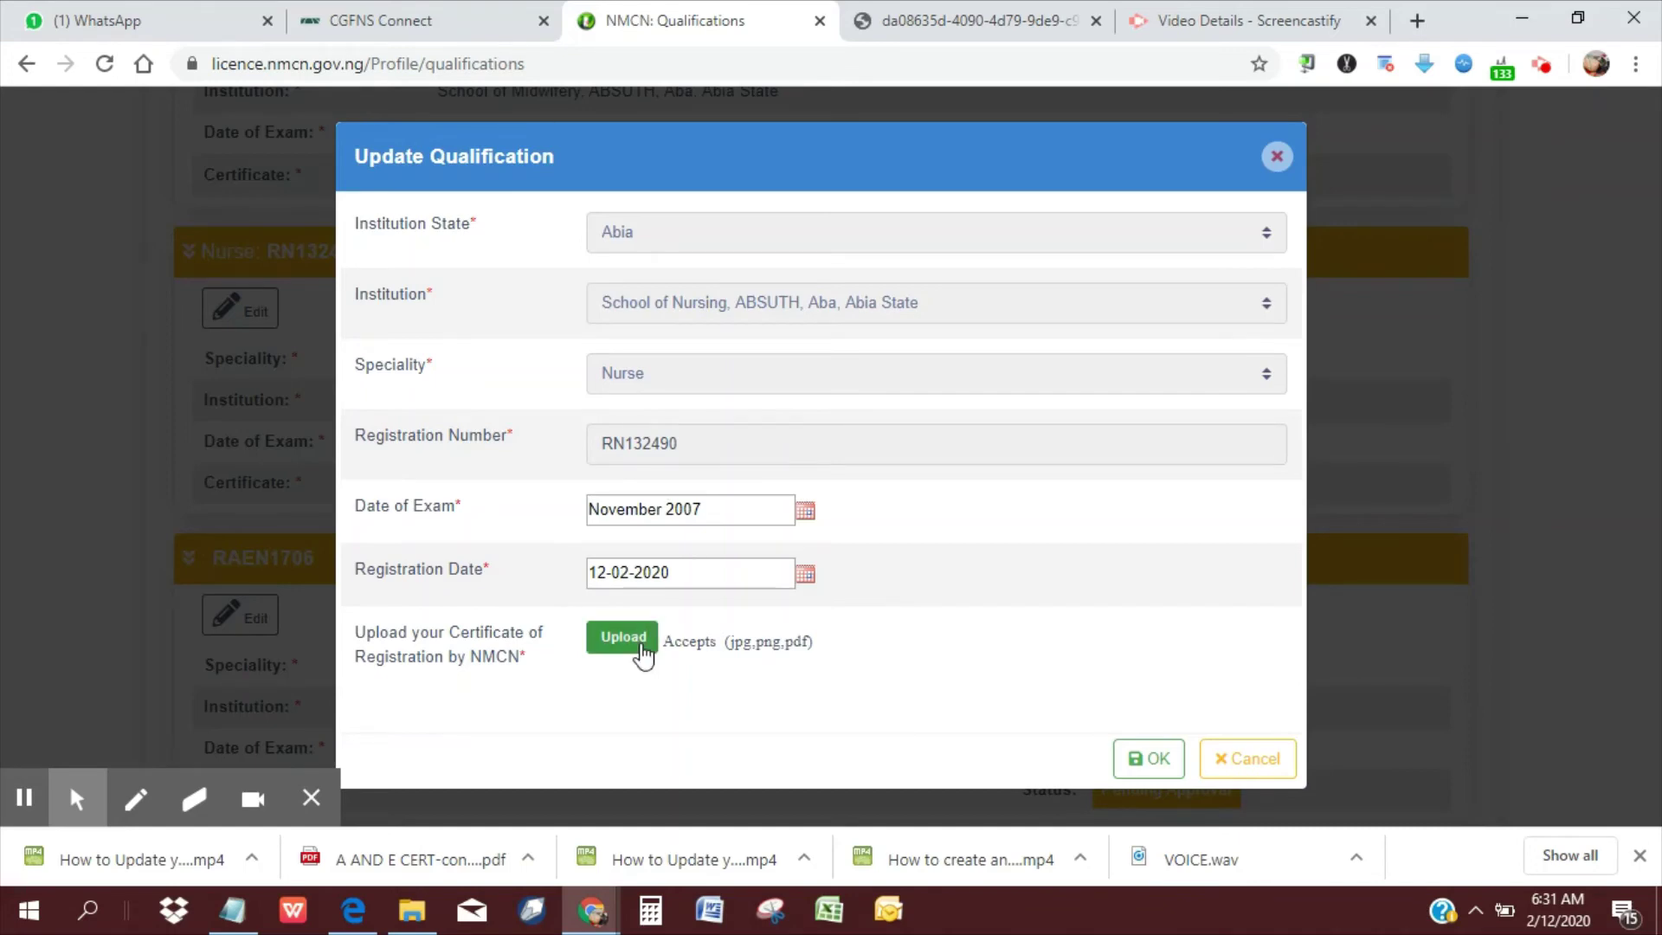
Fill the RAEN1706 Accident/Emergency Nurse form with Rivers, UPTH and A AND E.jpg, then save.
click(24, 797)
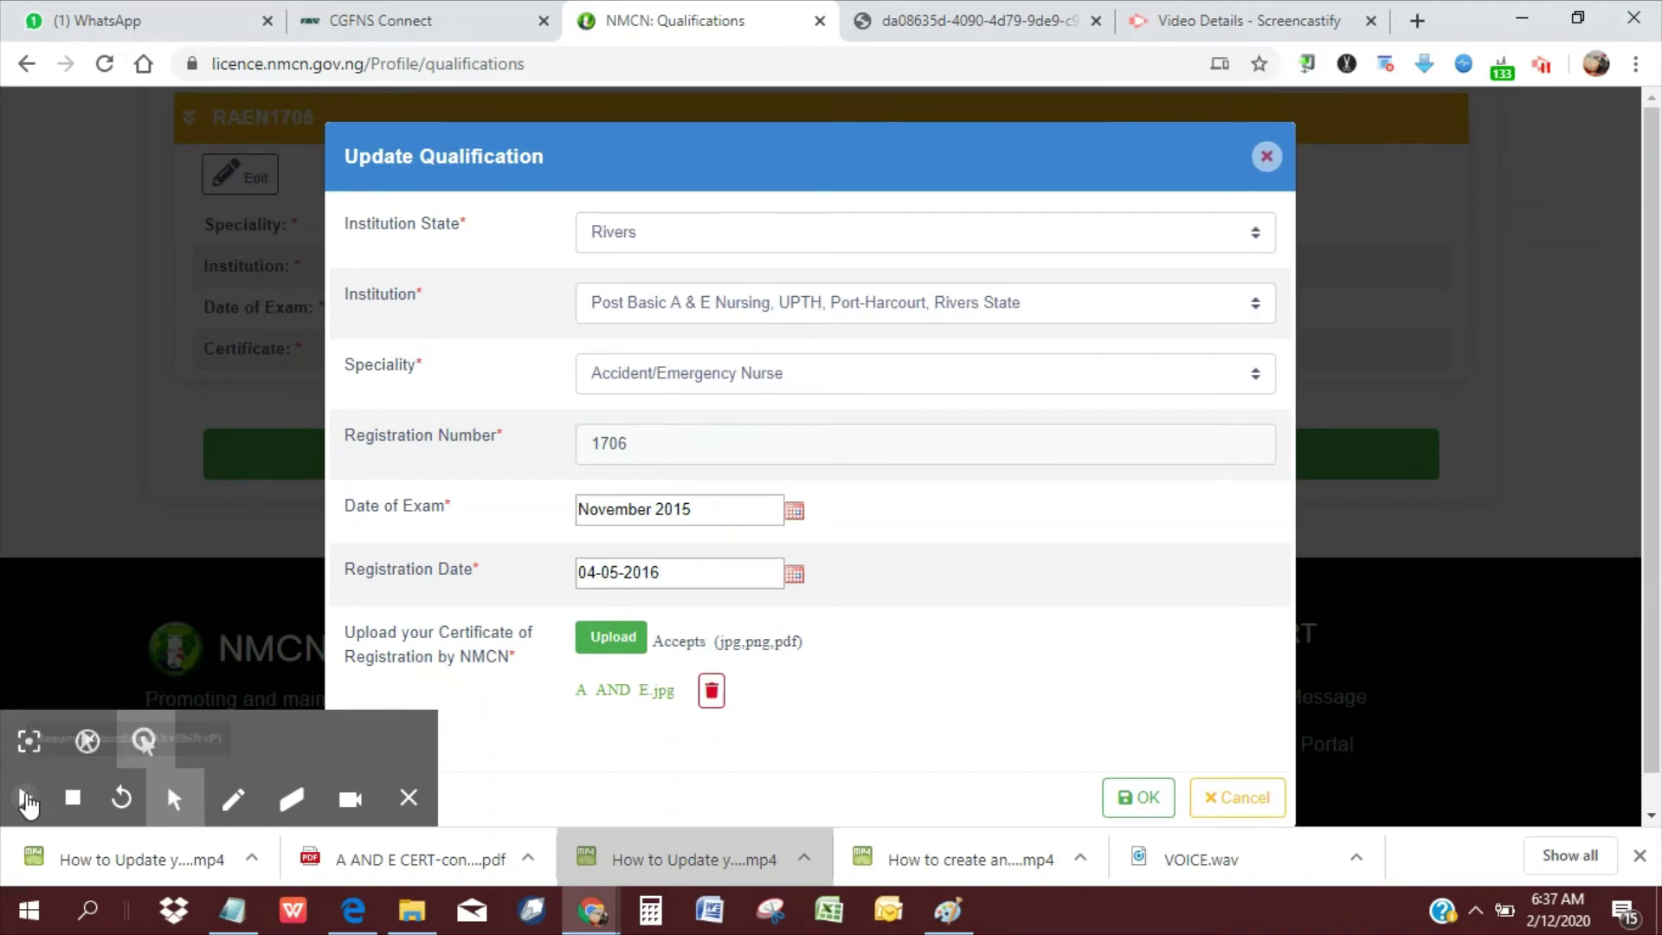
click(26, 800)
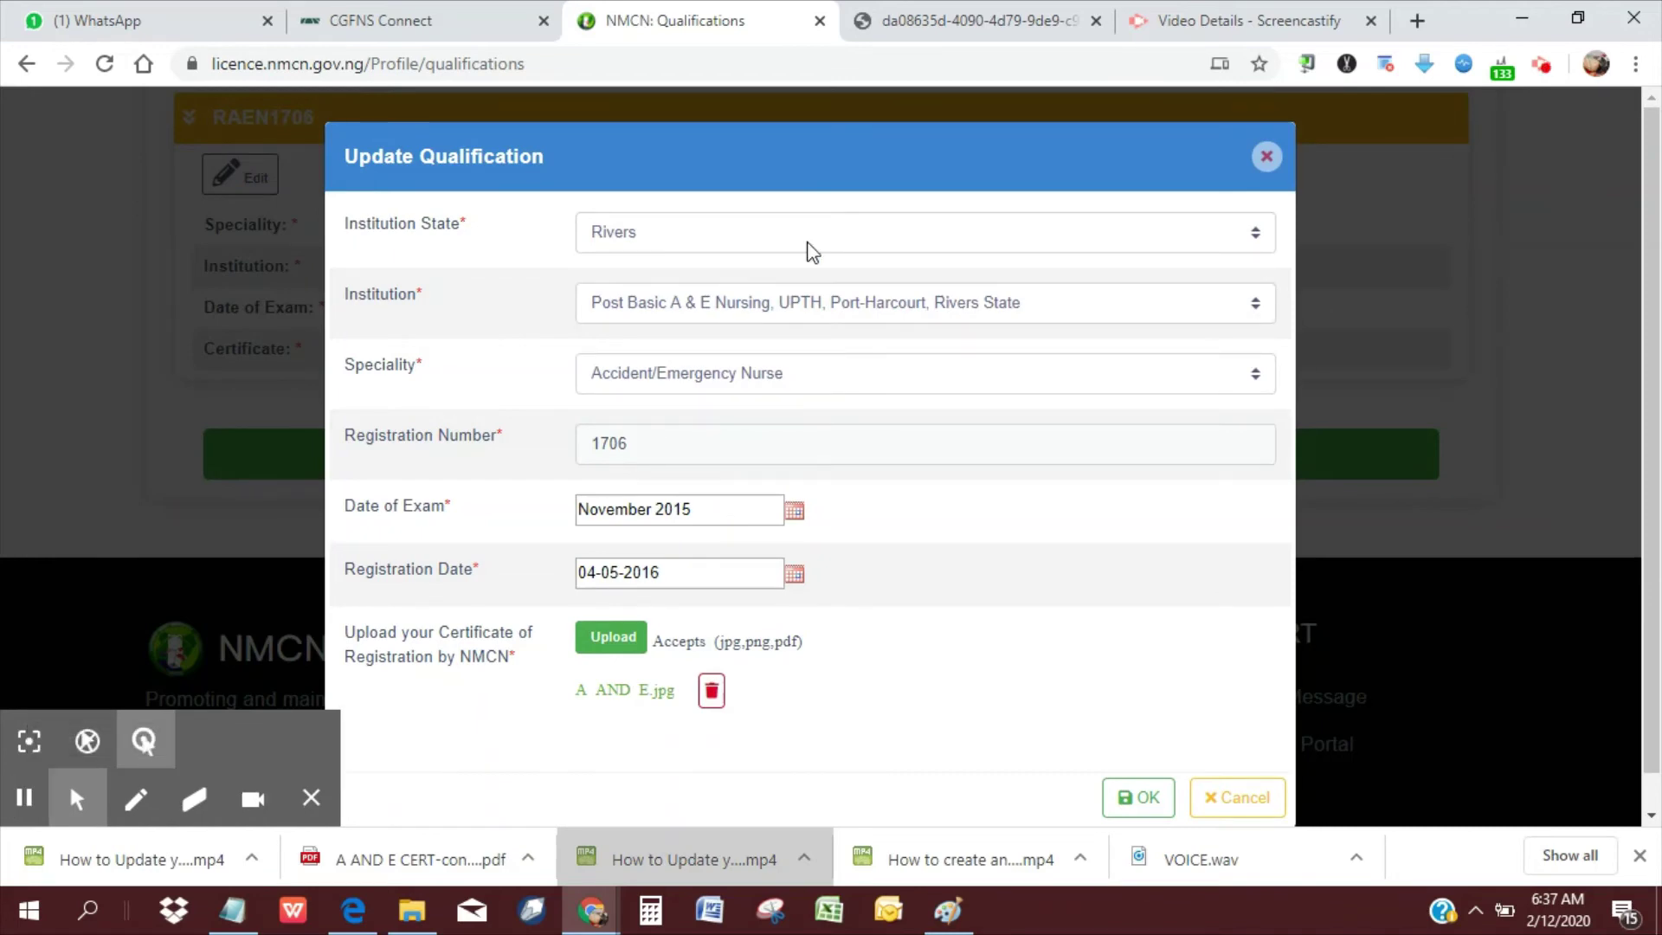
click(902, 294)
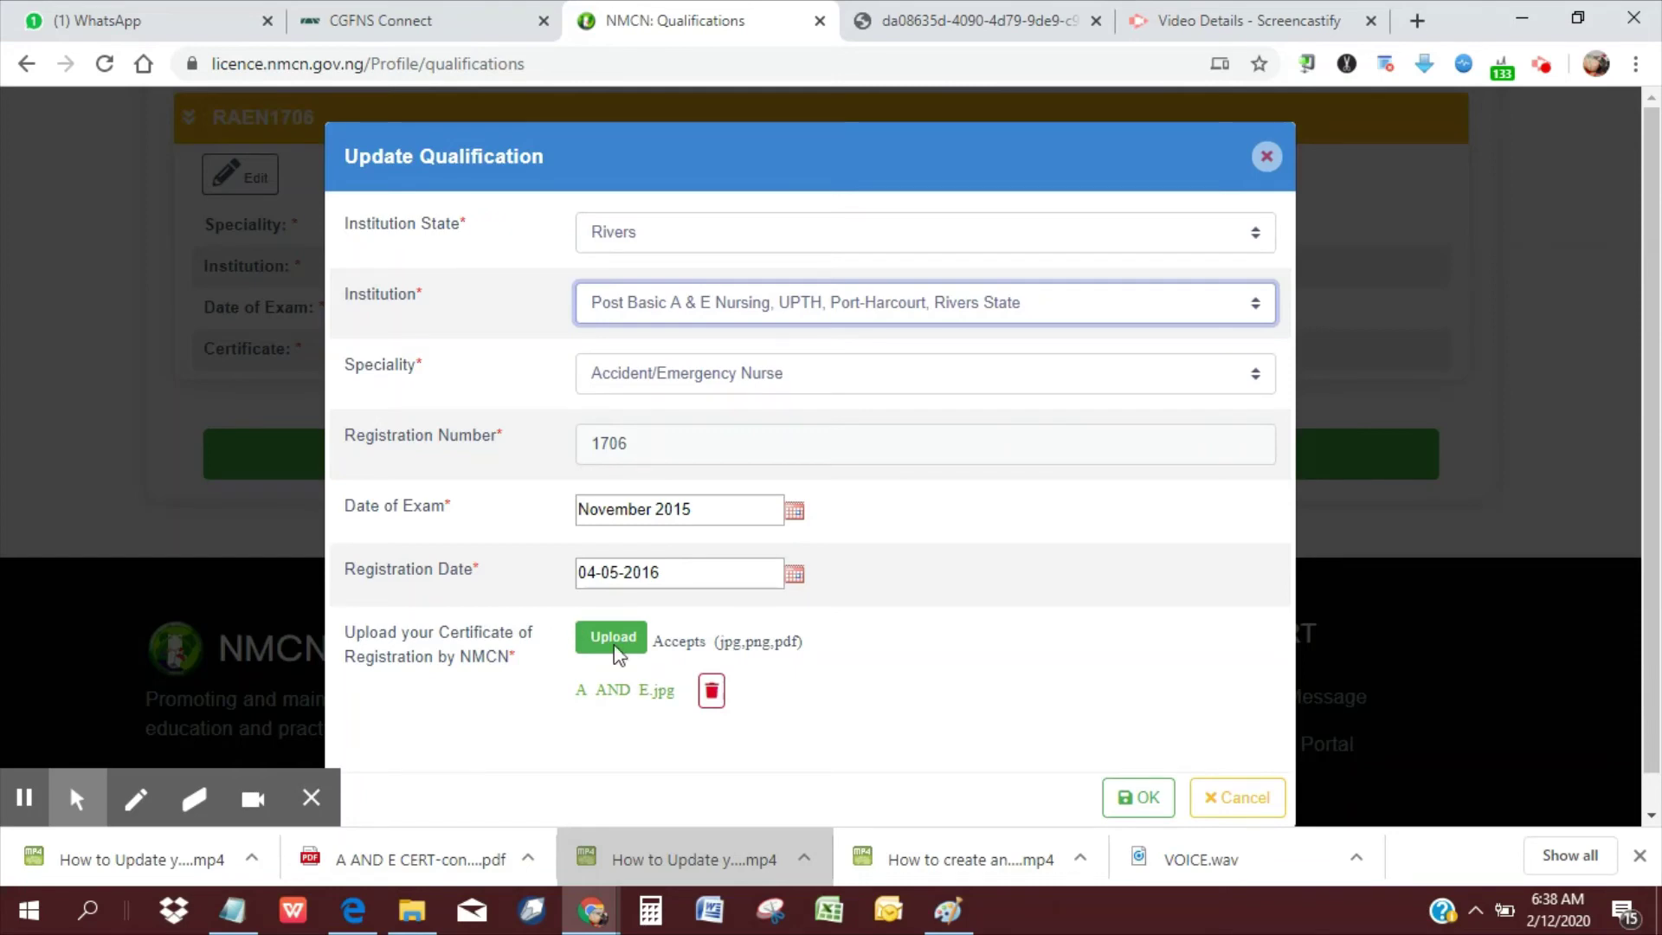
click(1139, 798)
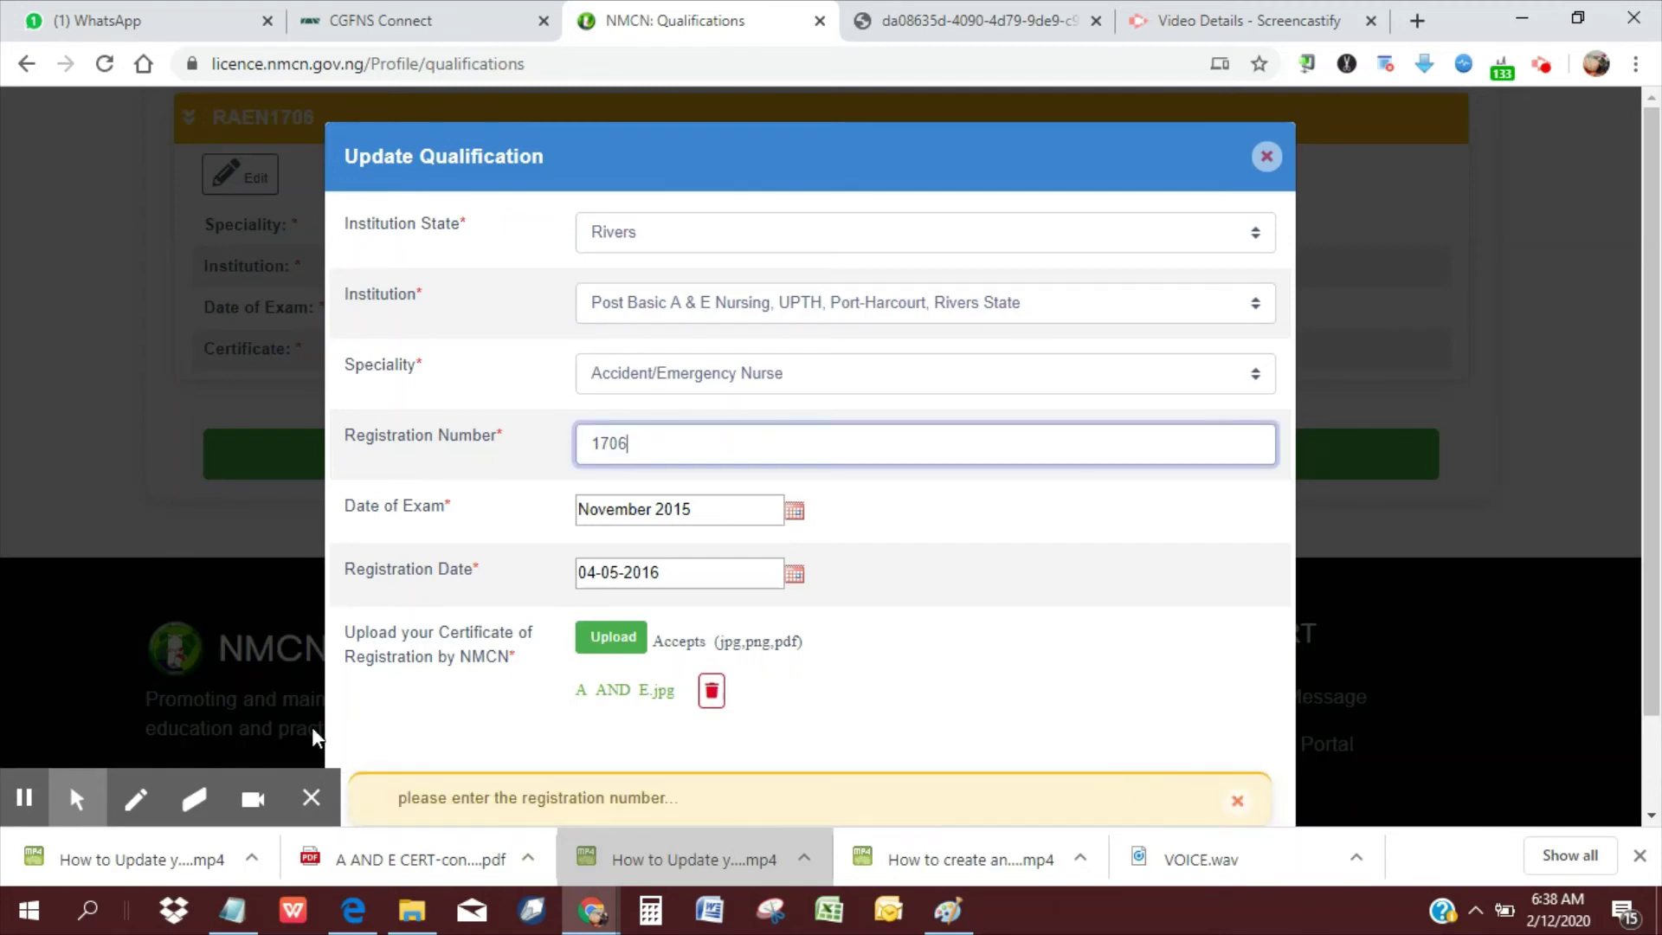
View the Registered Nurse certificate to verify it, then close the image tab.
click(24, 795)
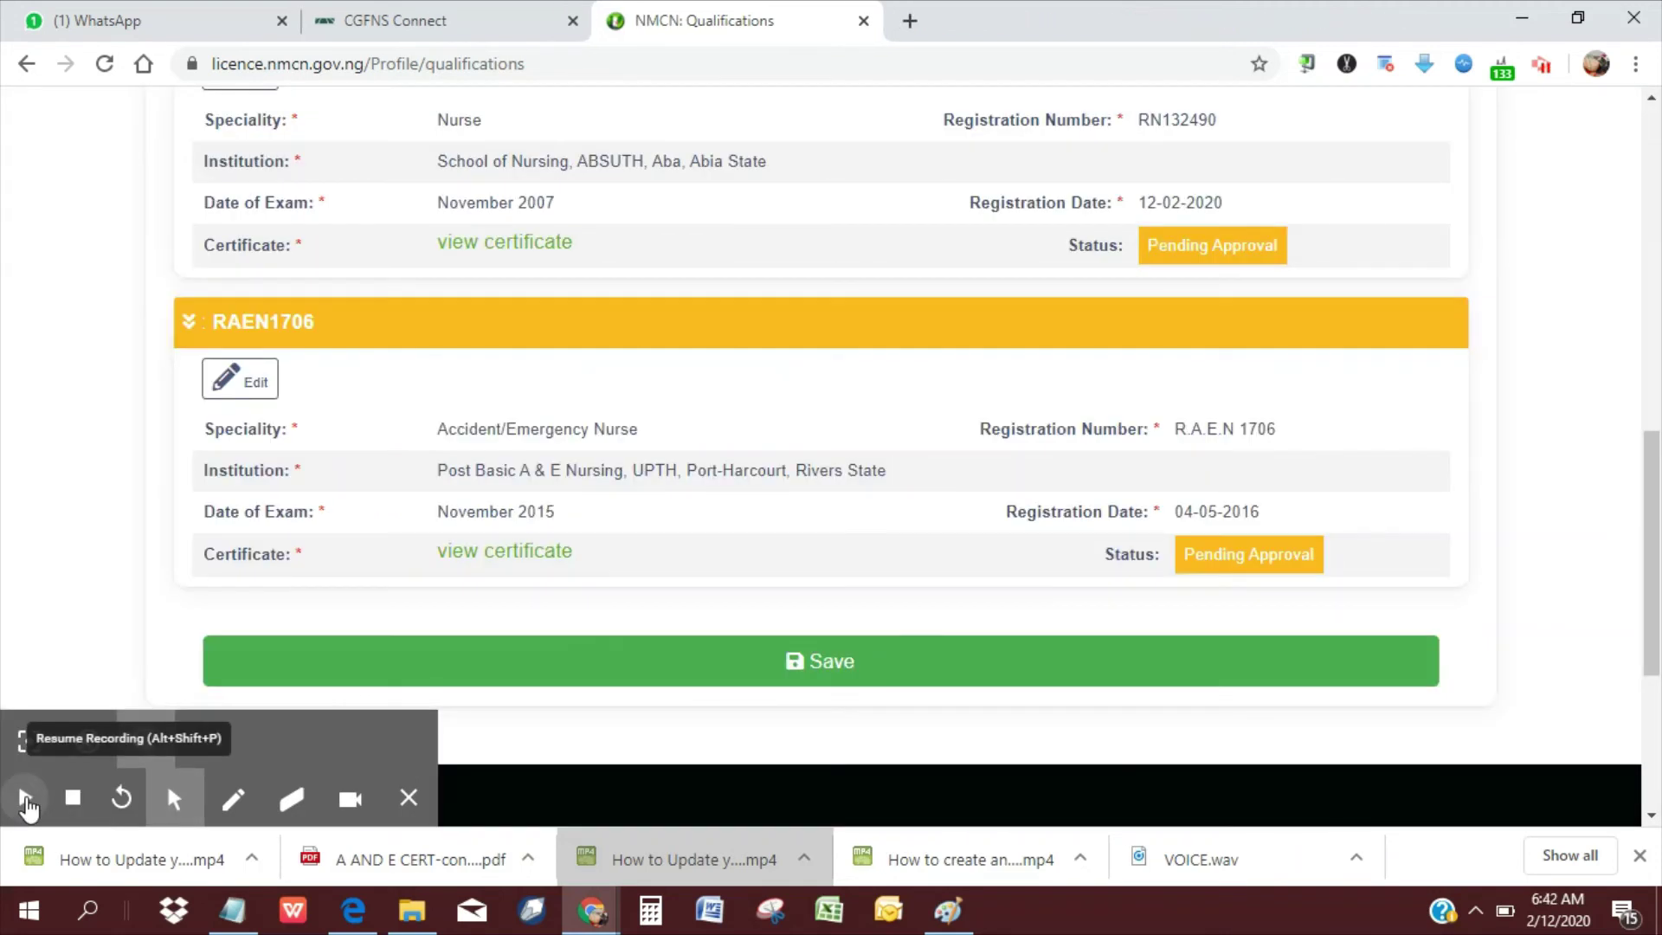
click(24, 797)
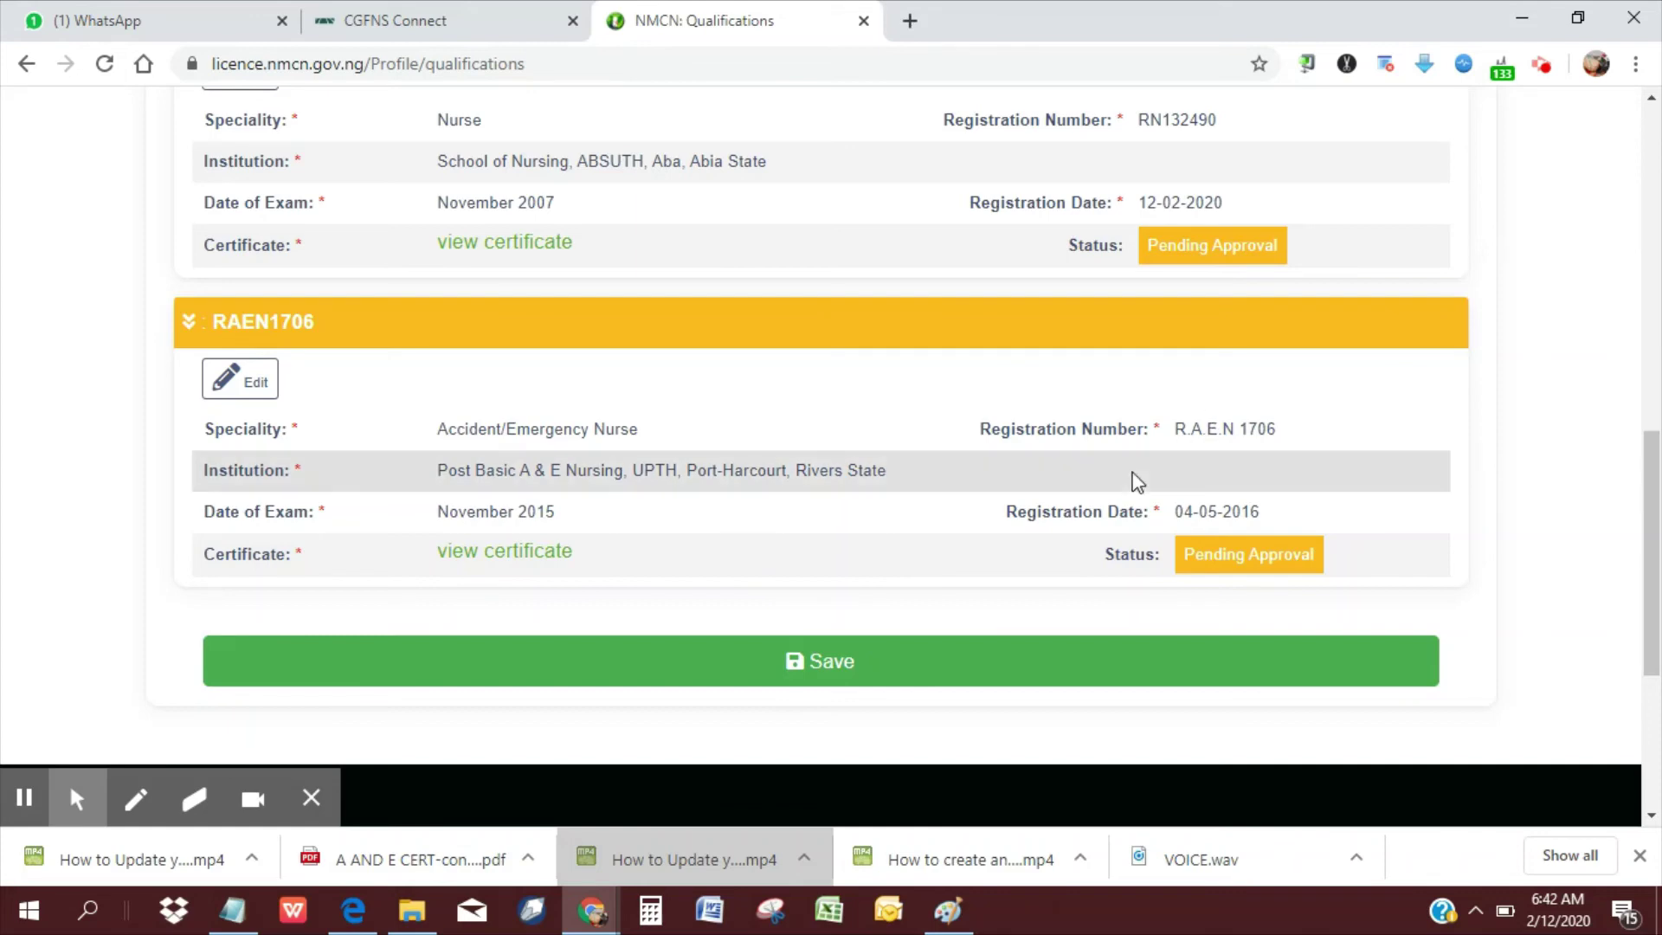
click(516, 243)
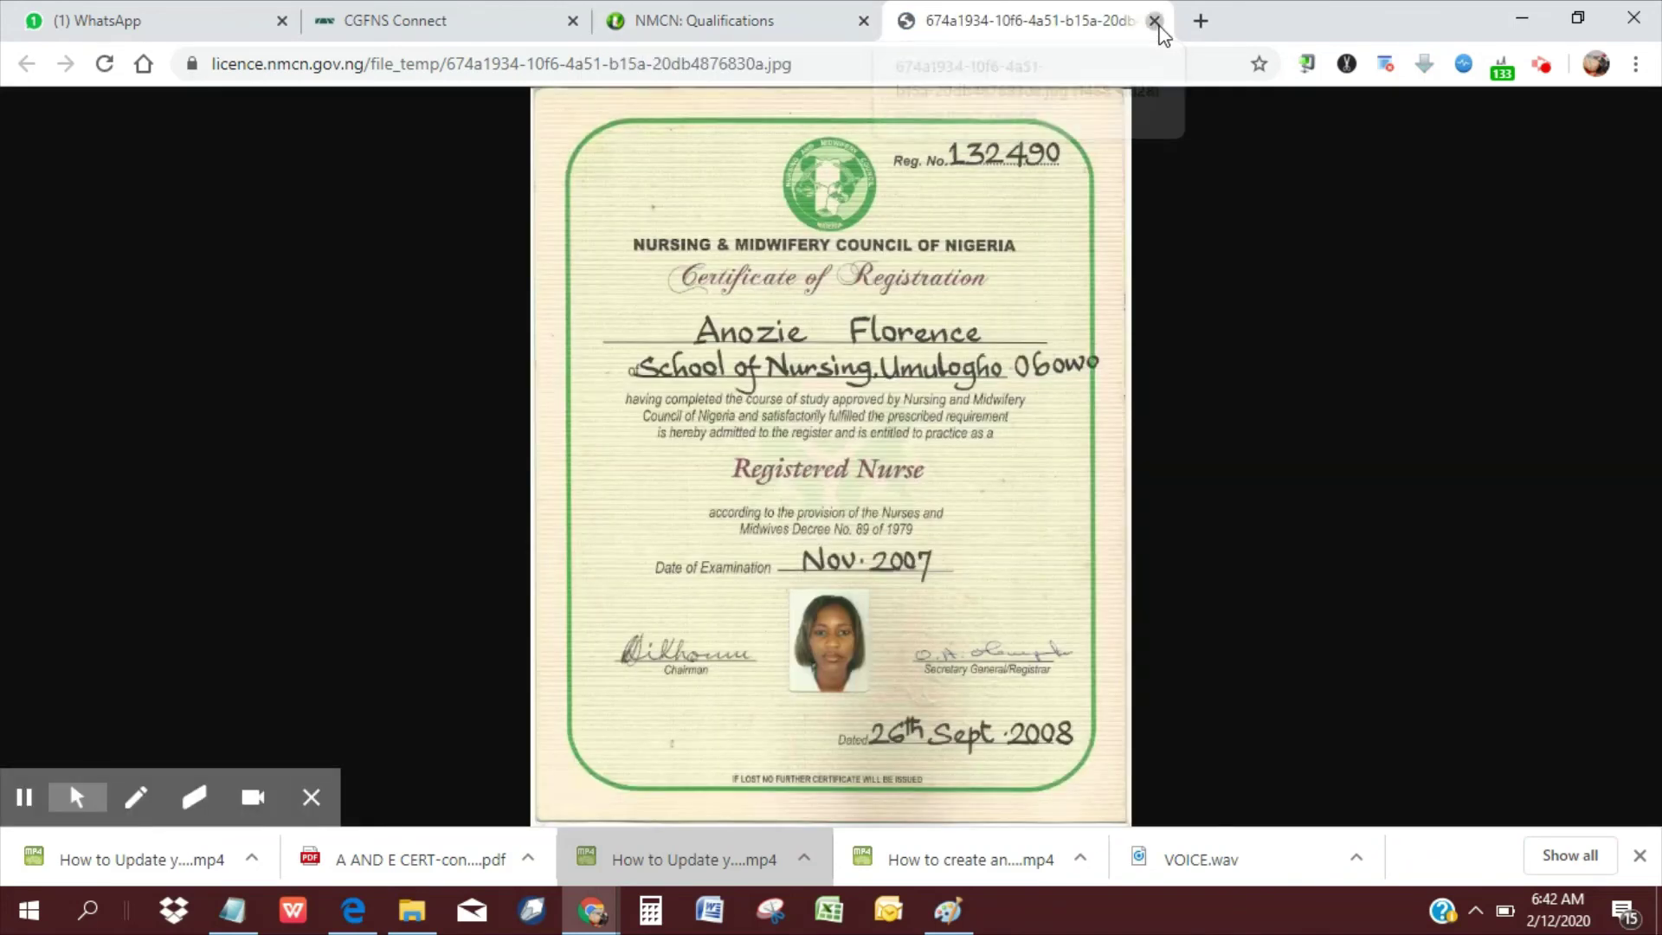
click(1154, 20)
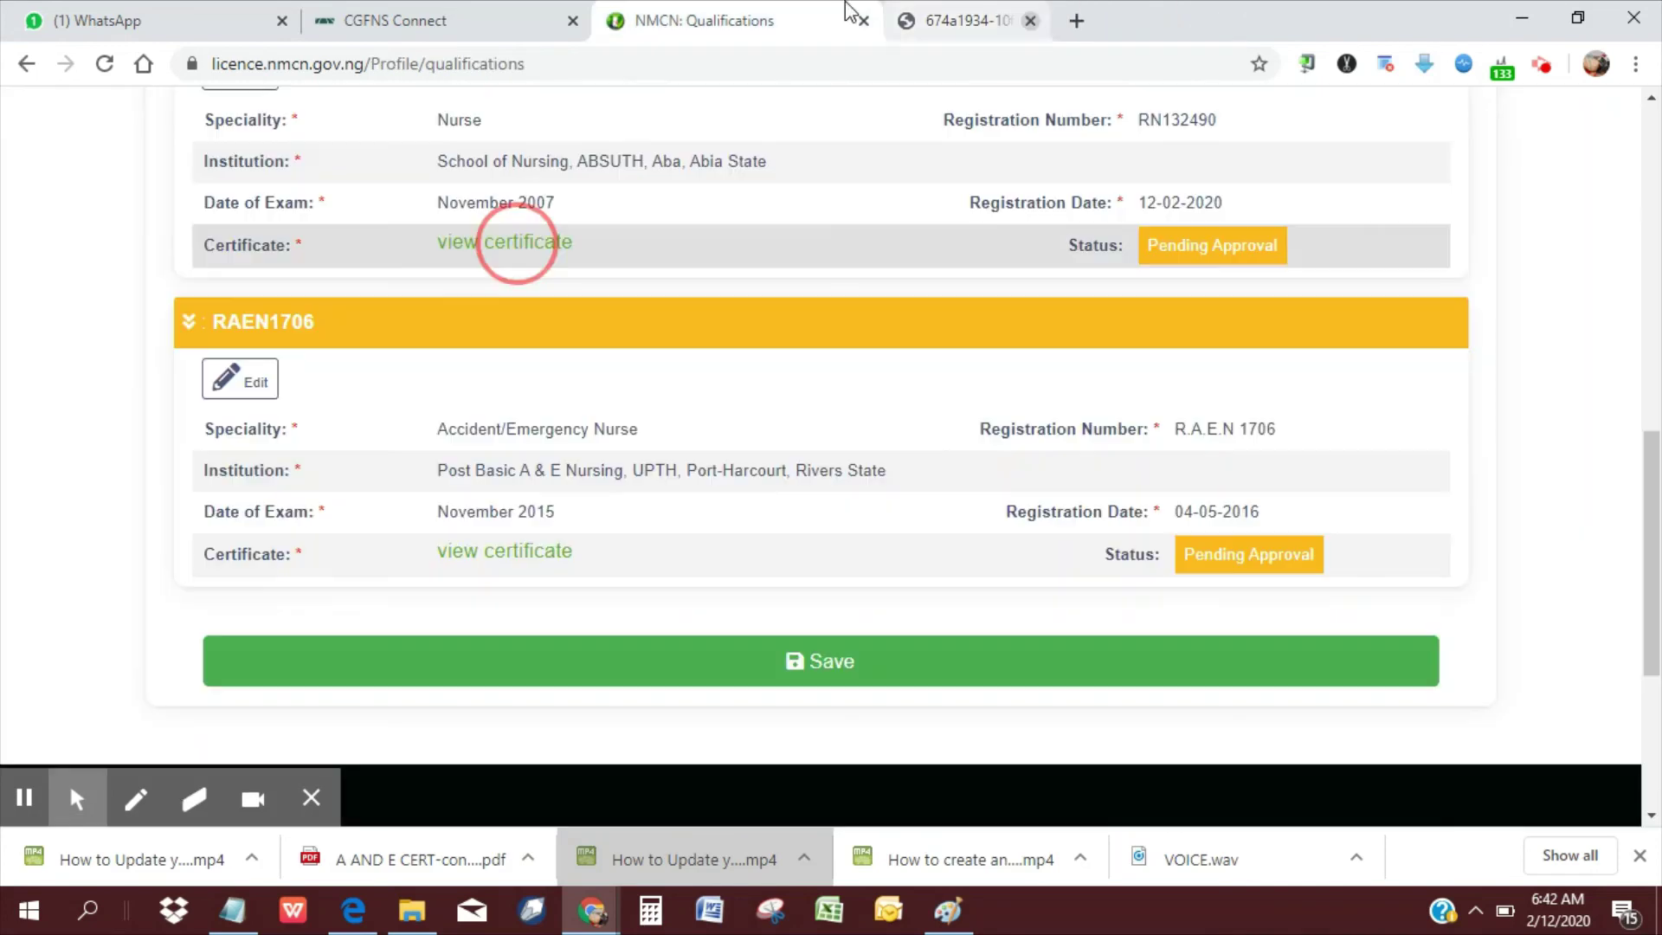
Save all qualification updates and scroll the profile to Qualifications 100% and the renewal options.
click(790, 662)
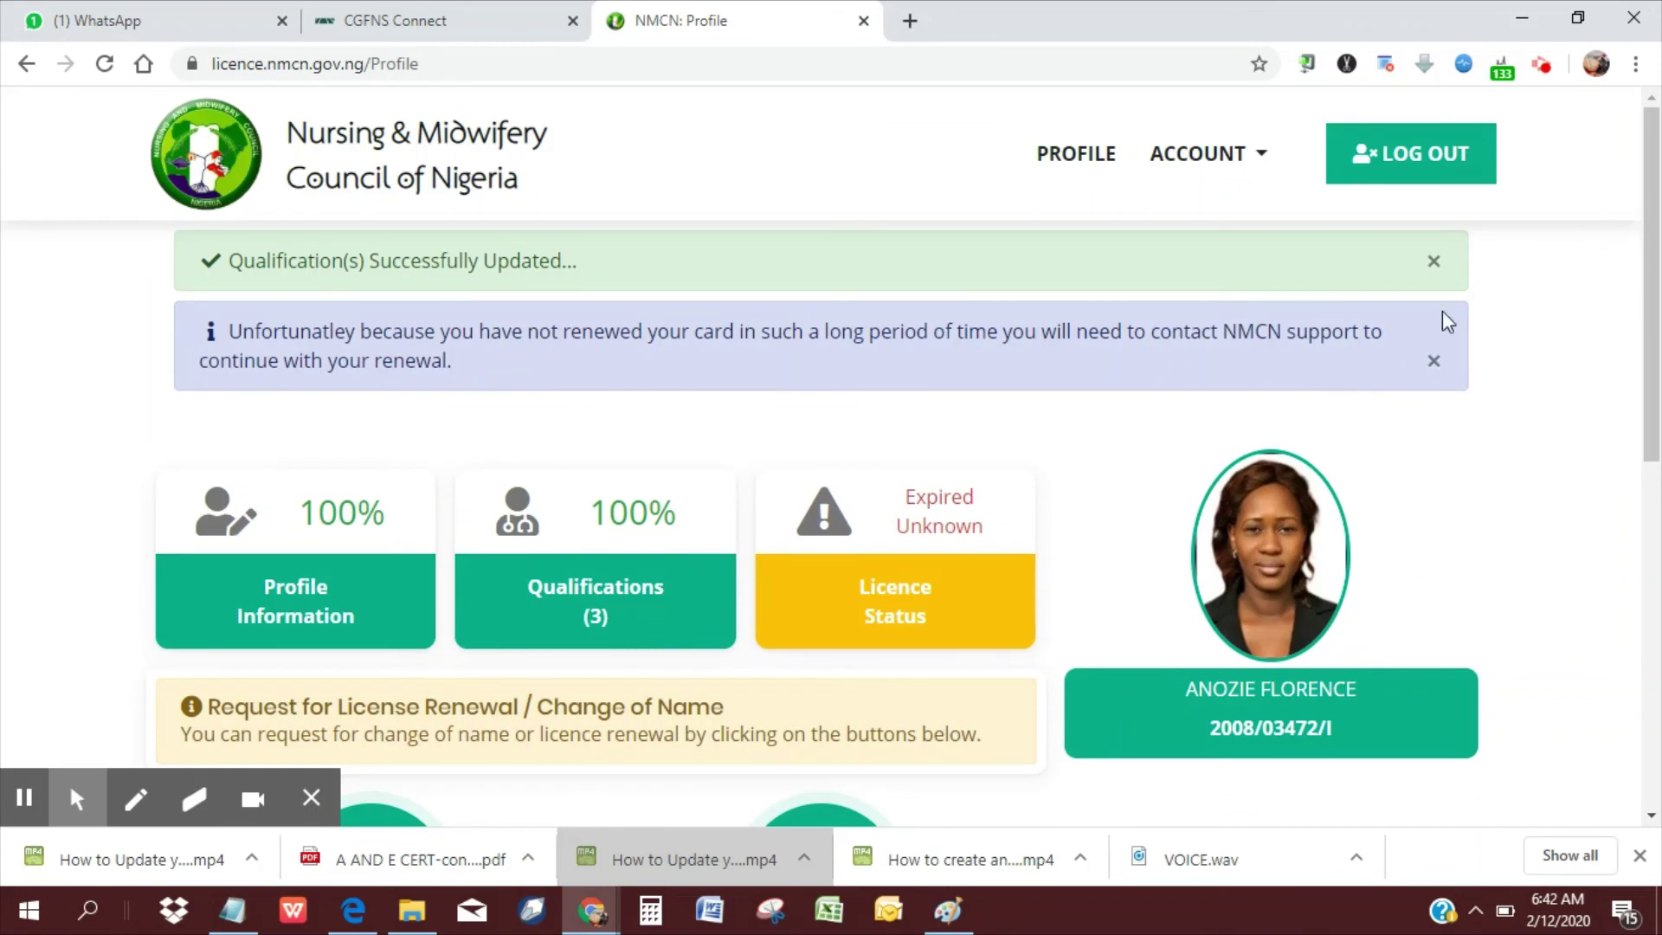
click(1654, 274)
drag(1654, 273, 1654, 351)
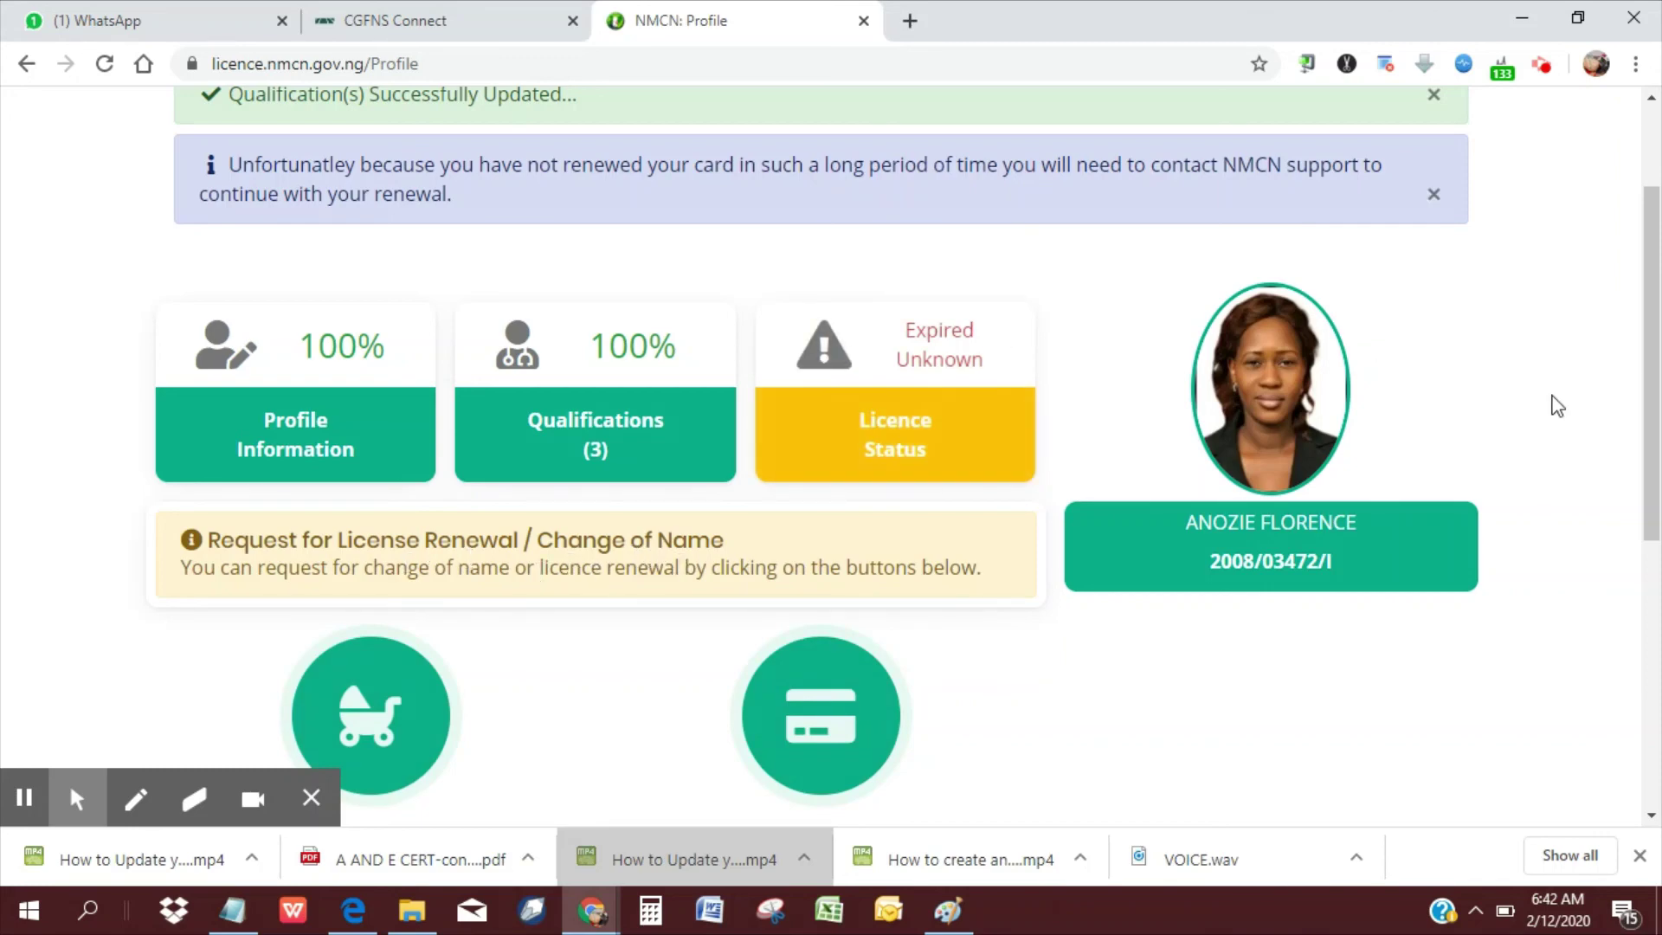
drag(1653, 330, 1657, 380)
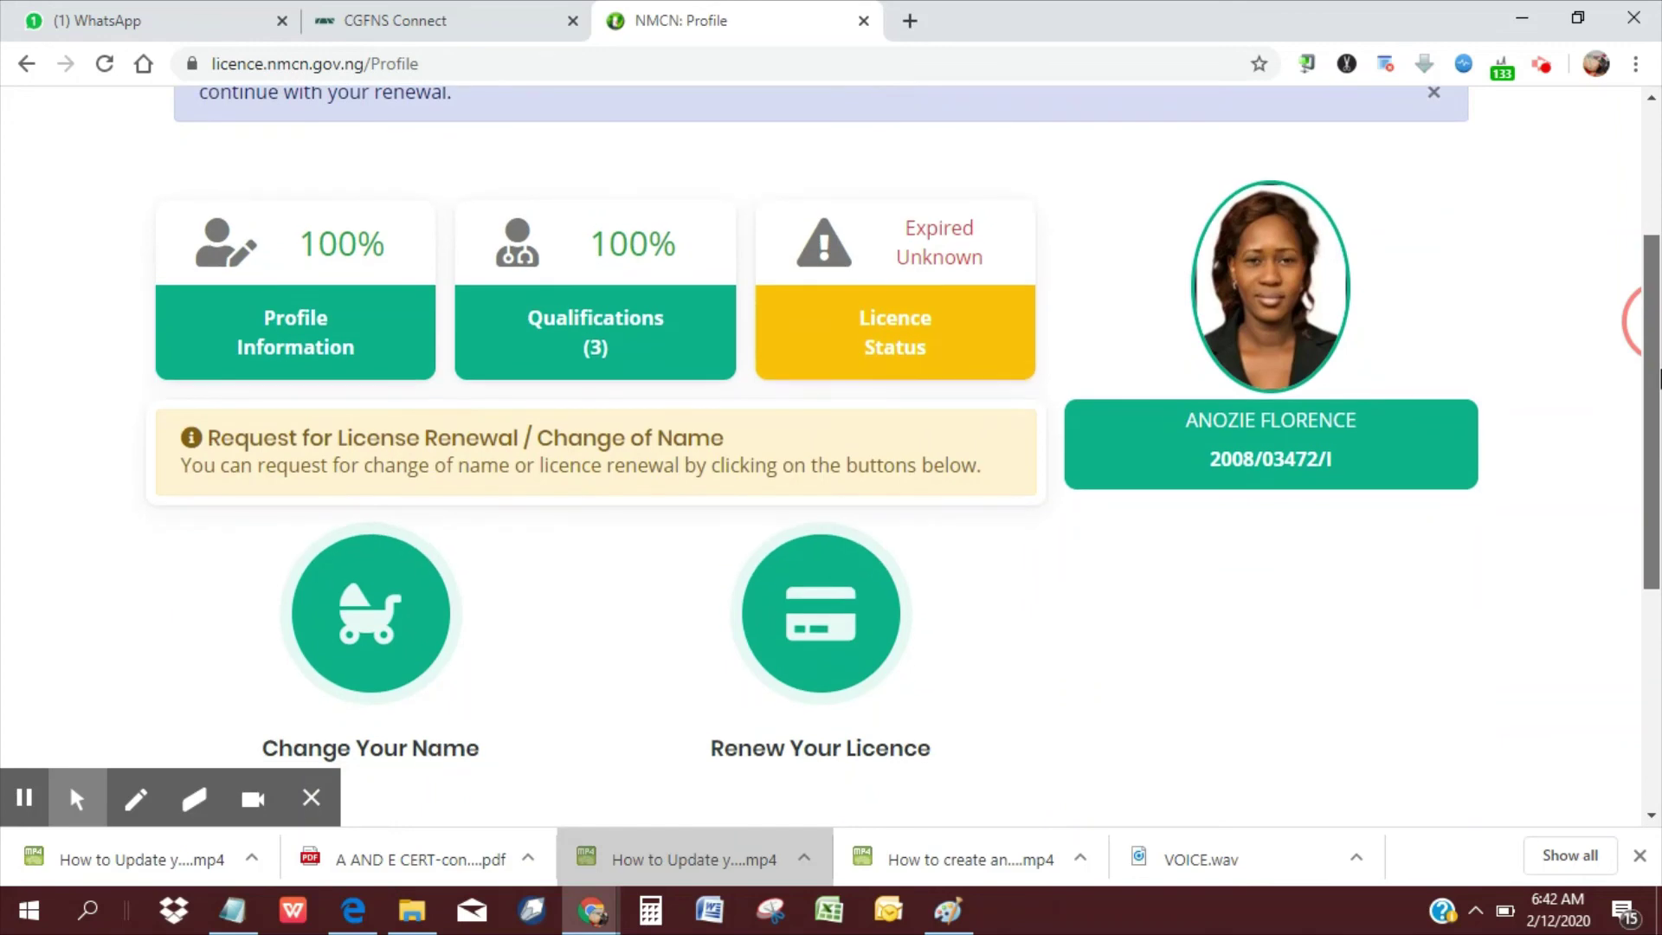
scroll(1657, 379, down, 2)
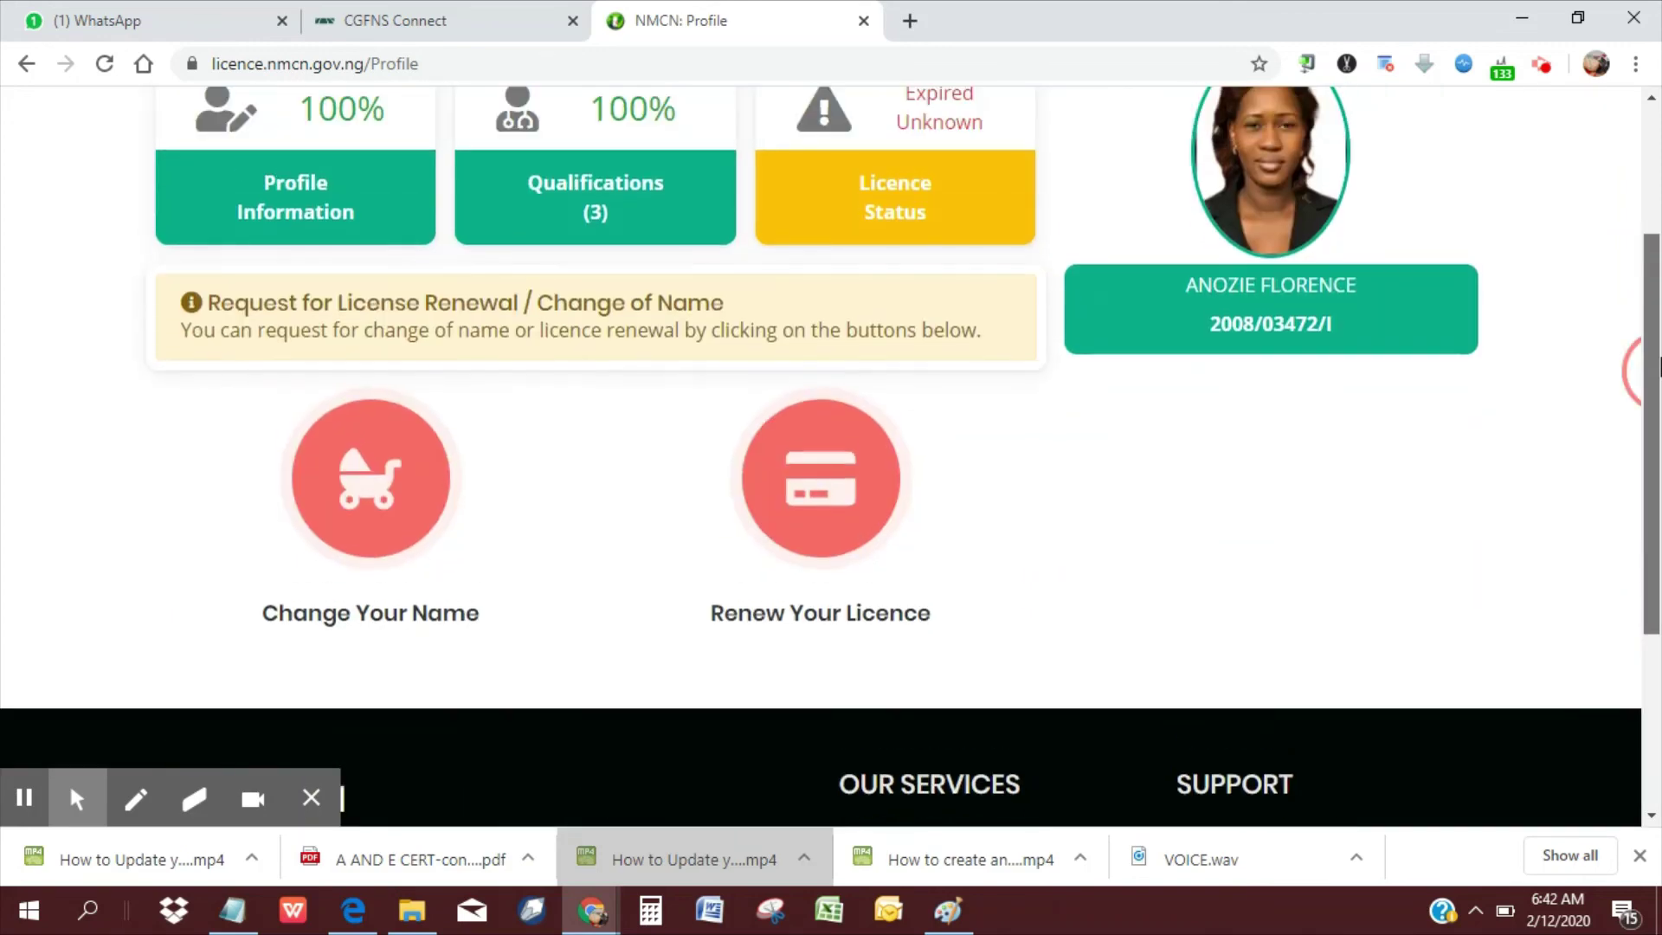